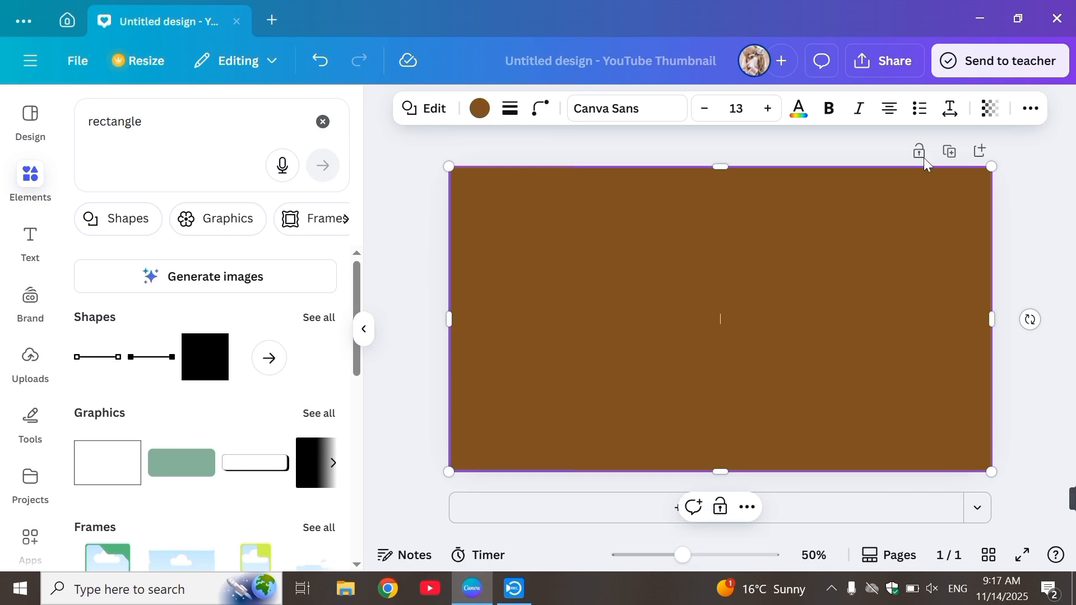
Step: Make the brown rectangle semi-transparent and shift it left to expose part of the pistachio photo beneath it
click(990, 108)
drag(1007, 178, 916, 199)
drag(834, 395, 775, 386)
Step: Set the transparency of the background pistachio photo to 69
click(981, 414)
click(928, 108)
drag(949, 176, 928, 178)
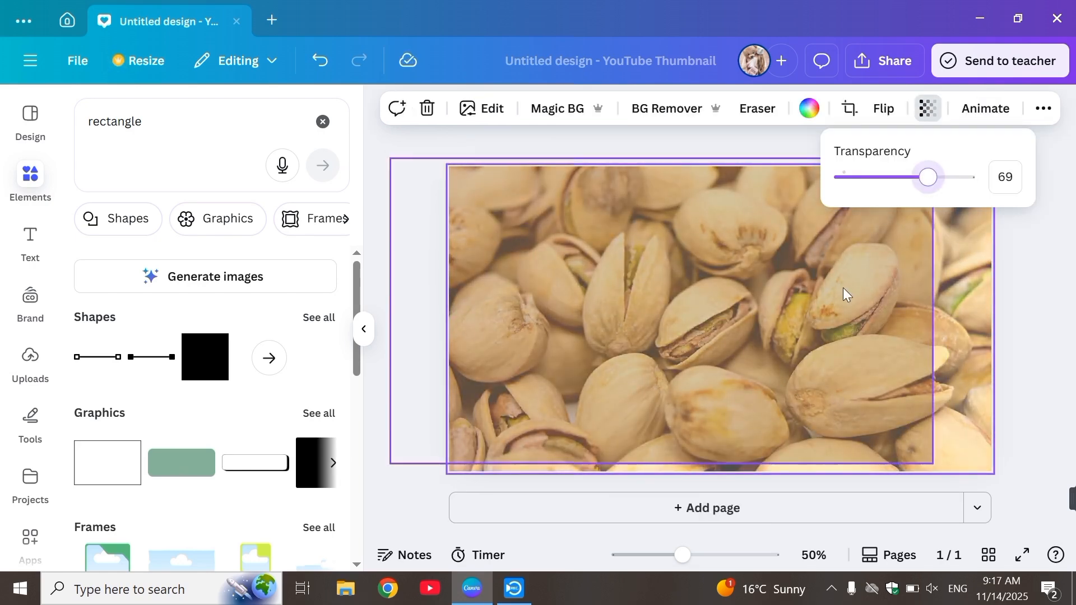
Step: Move the brown rectangle back so it covers the whole page and set its transparency to 67
drag(847, 294, 901, 298)
click(991, 108)
drag(914, 177, 961, 178)
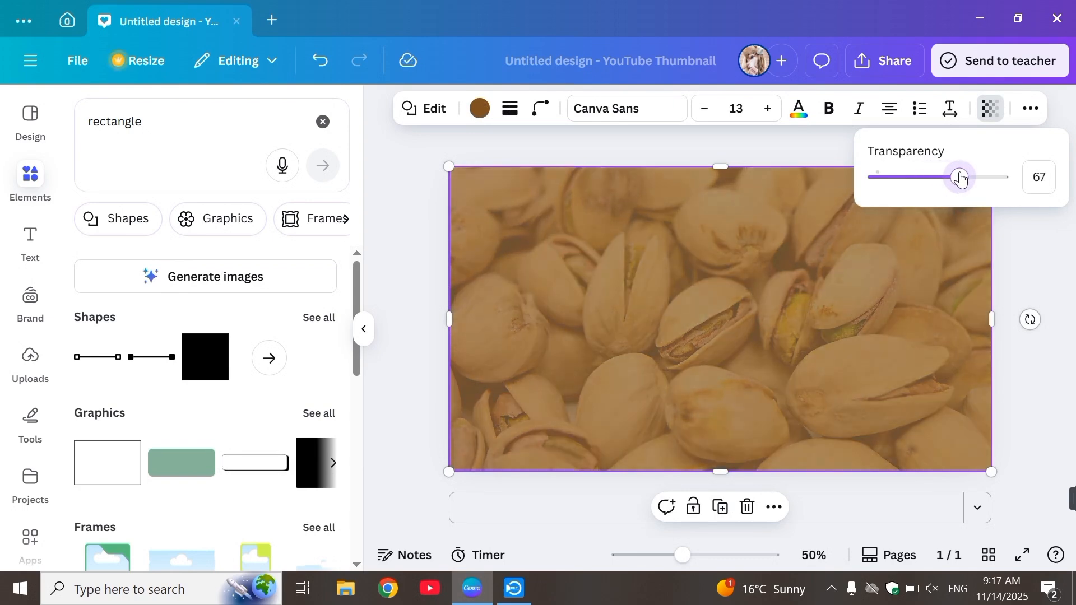
Step: Search the elements for "ice cream" and place the mint ice cream cup photo near the middle of the page
click(171, 118)
text(ice cream)
key(Return)
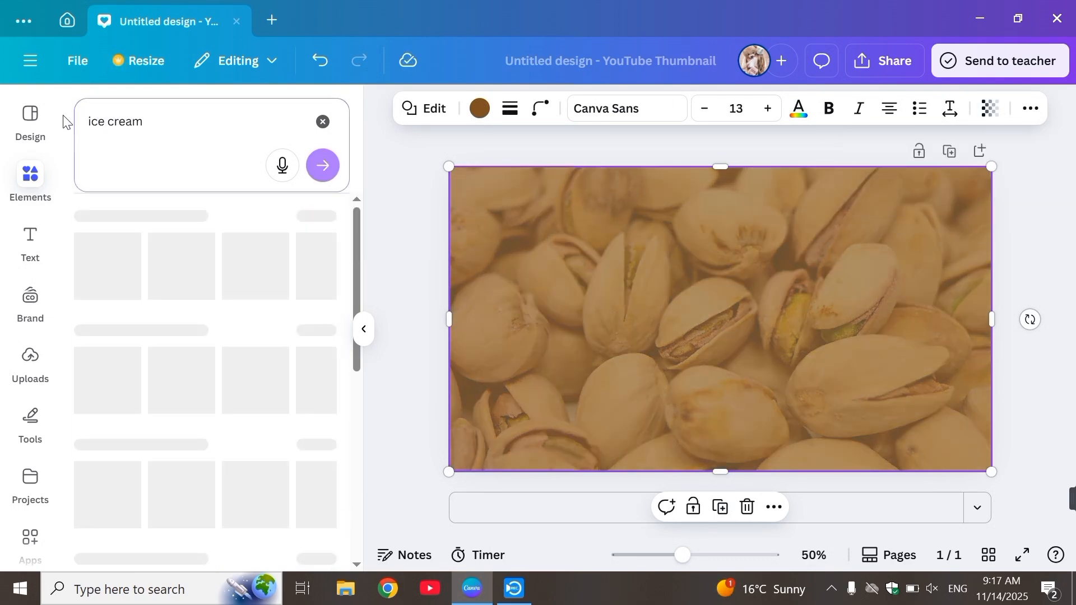
click(331, 481)
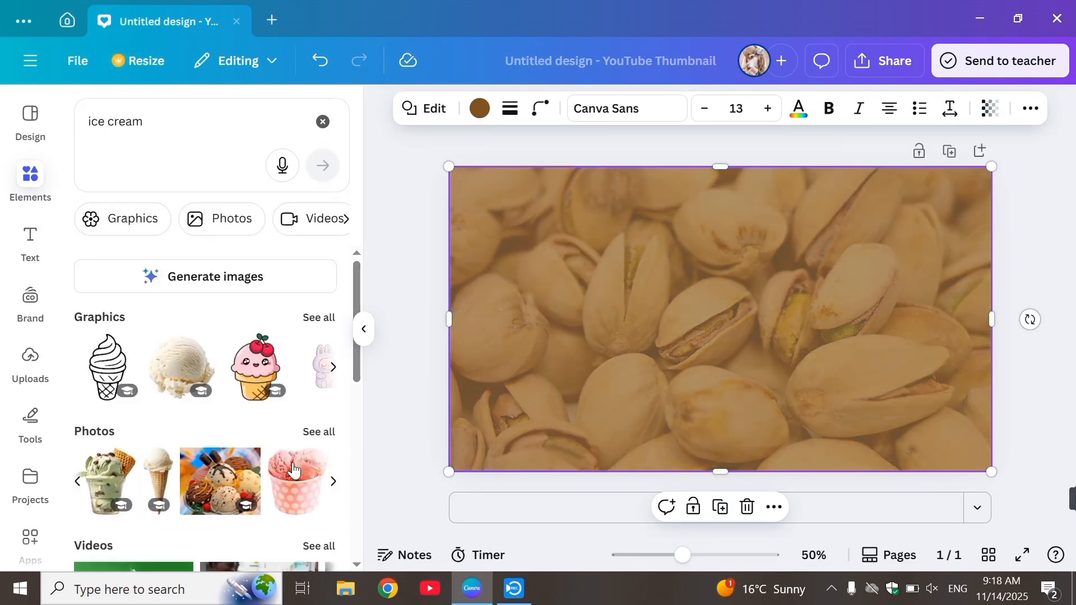
click(121, 481)
drag(709, 348, 851, 336)
click(811, 315)
Step: Add the vanilla ice cream cone photo, shrink it and tilt it 45° against the right side of the cup
click(151, 489)
drag(793, 440, 836, 348)
drag(871, 386, 753, 405)
drag(866, 278, 798, 375)
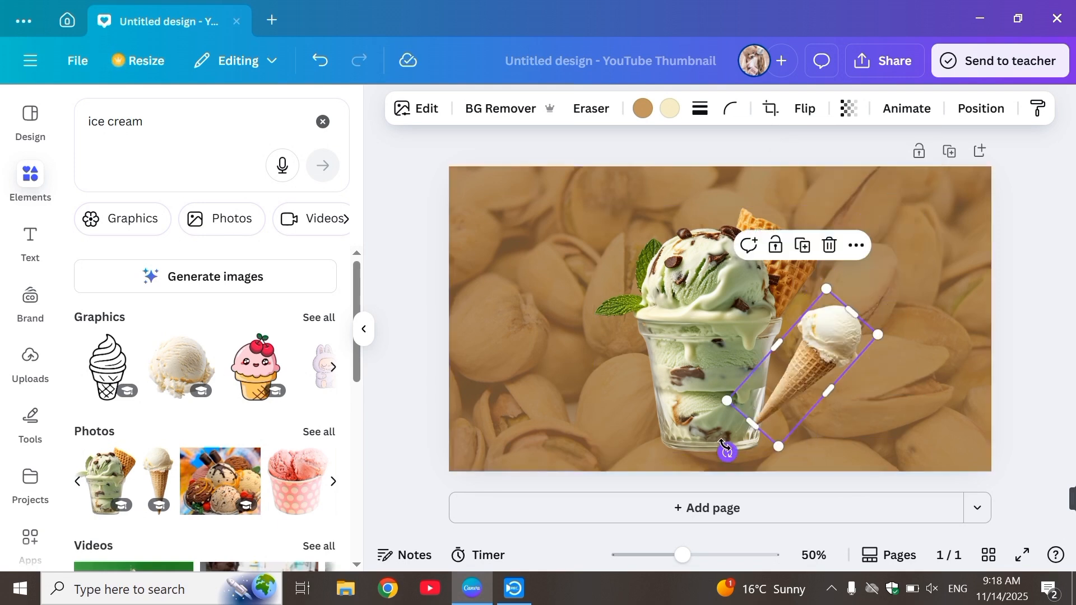
drag(726, 453, 720, 449)
drag(819, 380, 808, 387)
Step: Layer the vanilla cone behind the ice cream cup but above the brown rectangle, and fine-tune its placement beside the cup
click(980, 109)
click(313, 191)
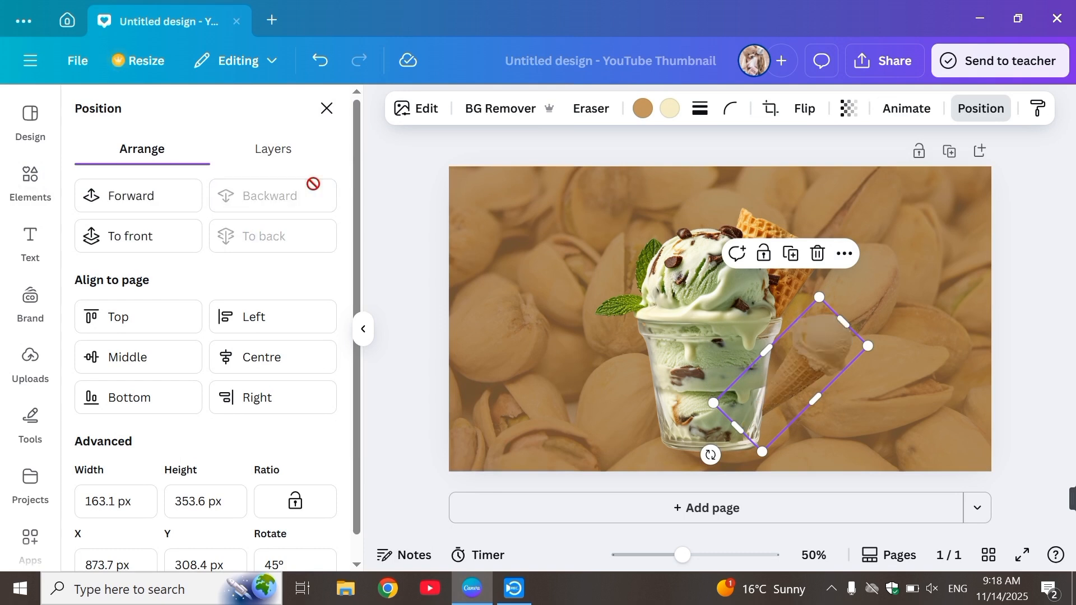
click(176, 204)
drag(800, 381, 793, 380)
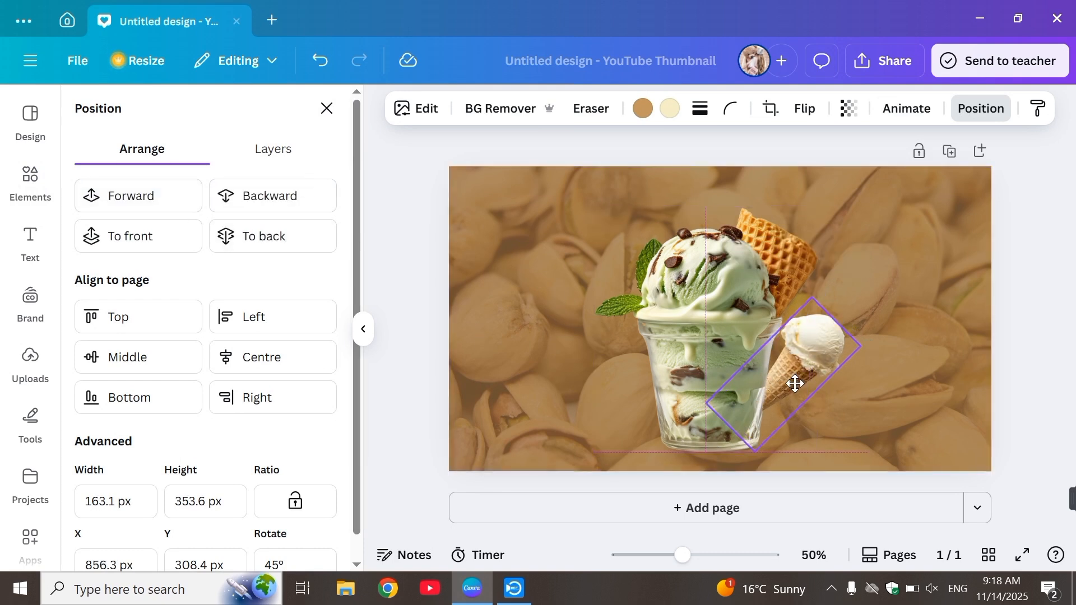
mouse_move(858, 347)
mouse_down()
mouse_move(876, 342)
mouse_move(863, 345)
mouse_move(878, 352)
mouse_up()
mouse_move(691, 467)
mouse_down()
mouse_move(697, 473)
mouse_move(672, 465)
mouse_up()
click(914, 247)
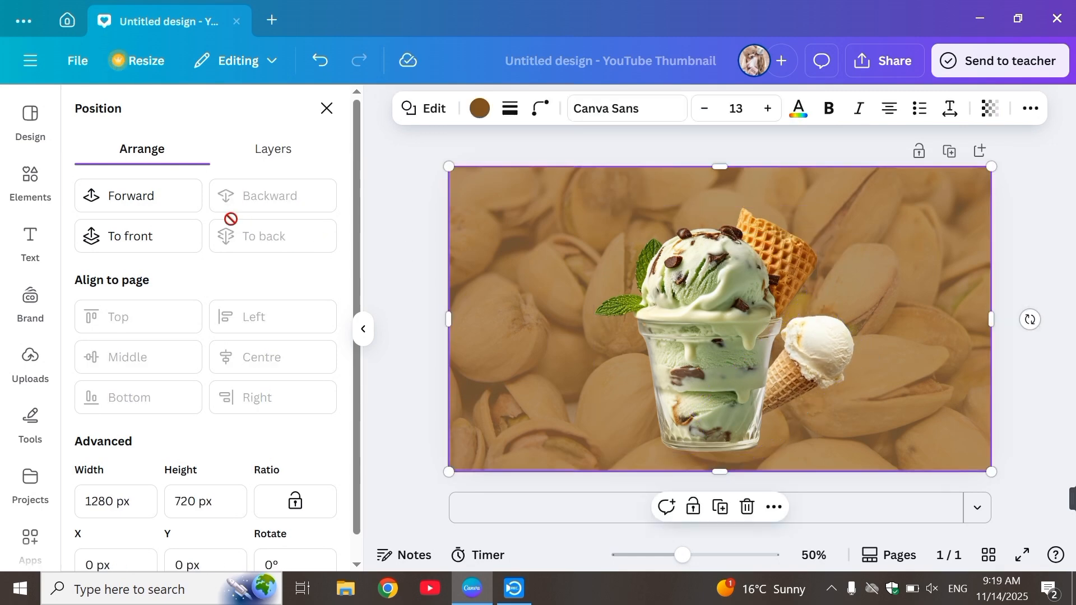
Step: Search the elements for "black shadow", add the thin shadow graphic and shrink it to sit under the cup's base
click(327, 108)
click(232, 125)
text(bl)
click(212, 255)
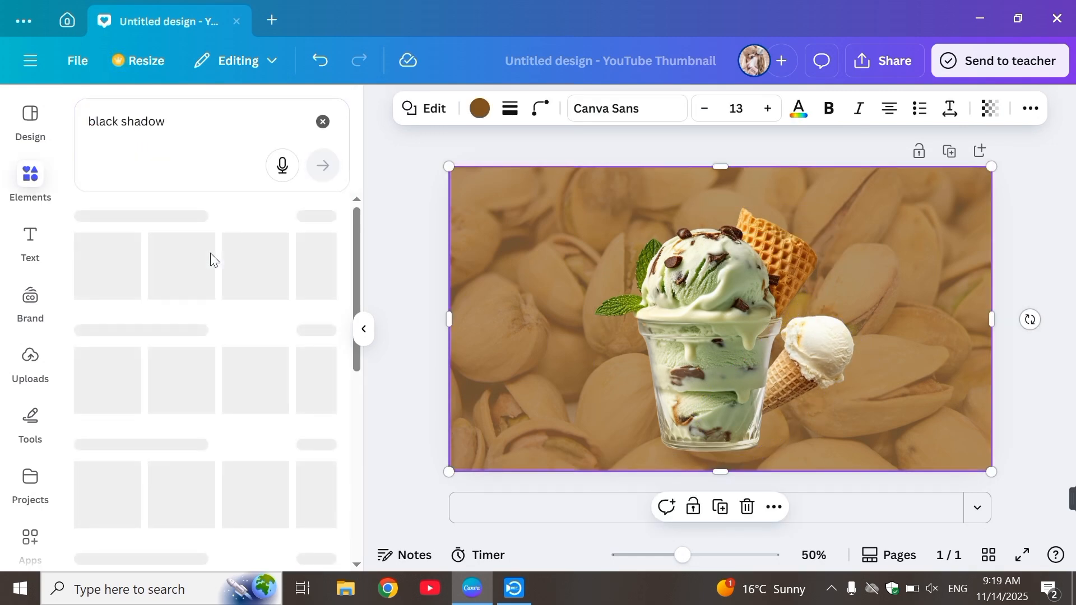
click(185, 364)
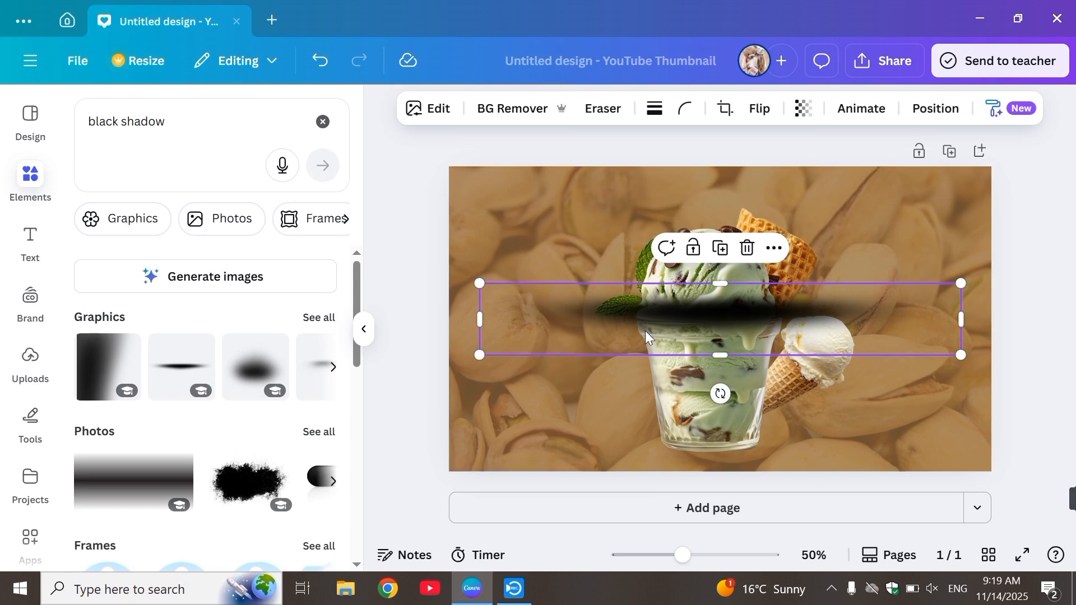
drag(477, 356, 751, 314)
drag(869, 354, 740, 514)
click(865, 407)
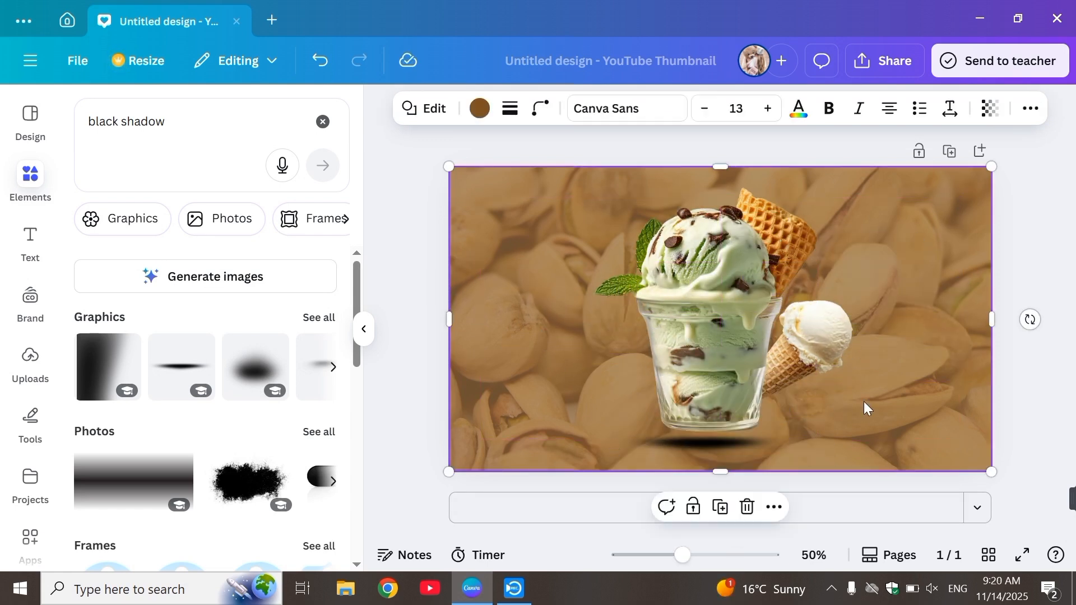
Step: Search the elements for "pistachio" and add the graphic of scattered shelled pistachios
click(322, 121)
click(223, 119)
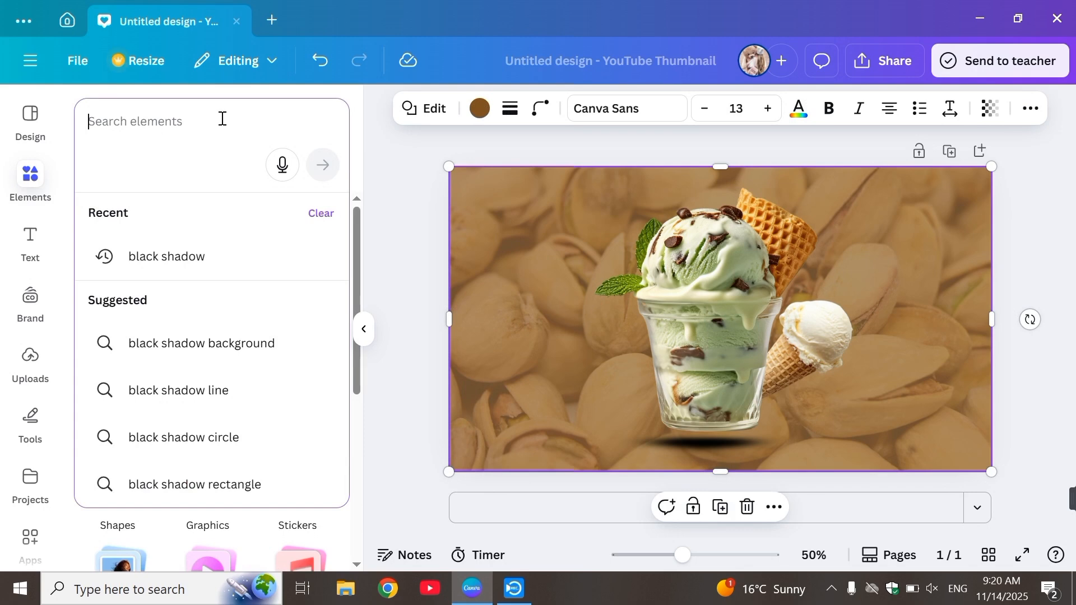
text(pista)
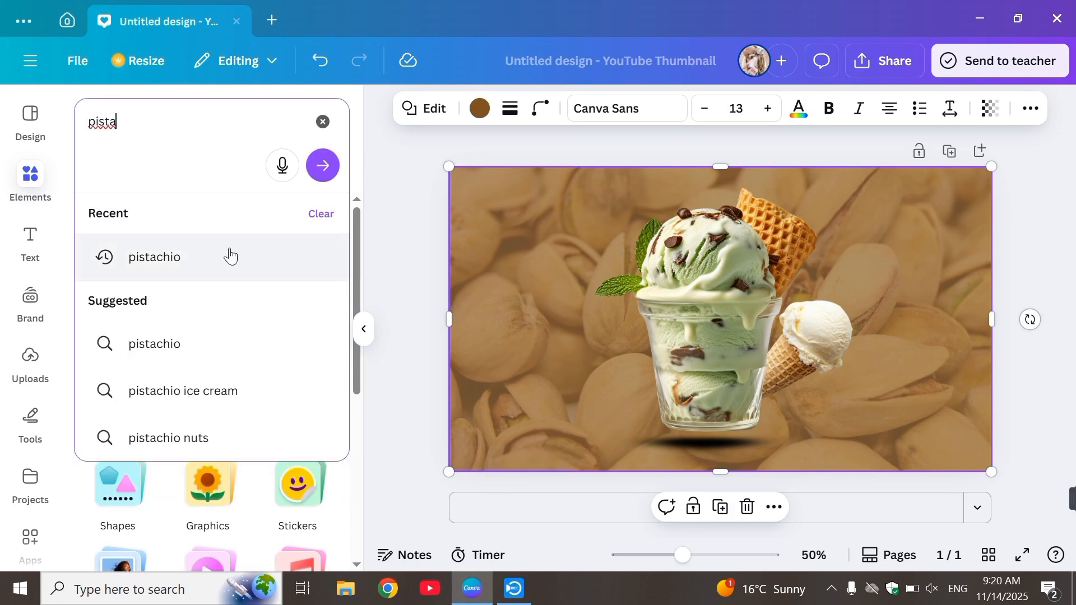
click(230, 252)
click(290, 385)
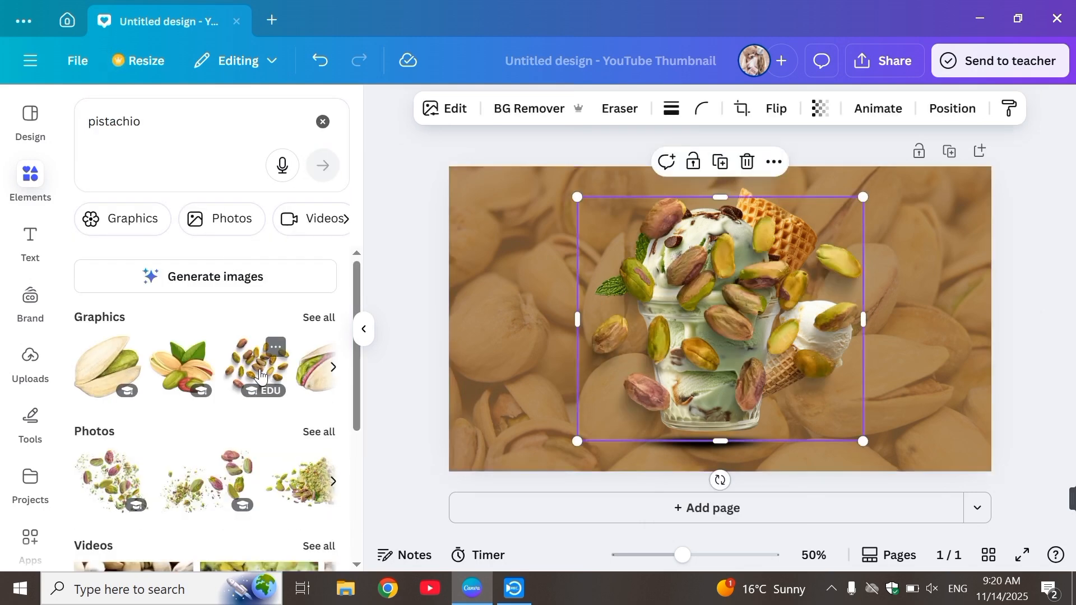
Step: Shrink the scattered pistachios to about 350 × 299 px and place them to the left of the cup's base
drag(616, 399, 552, 408)
drag(613, 288, 589, 395)
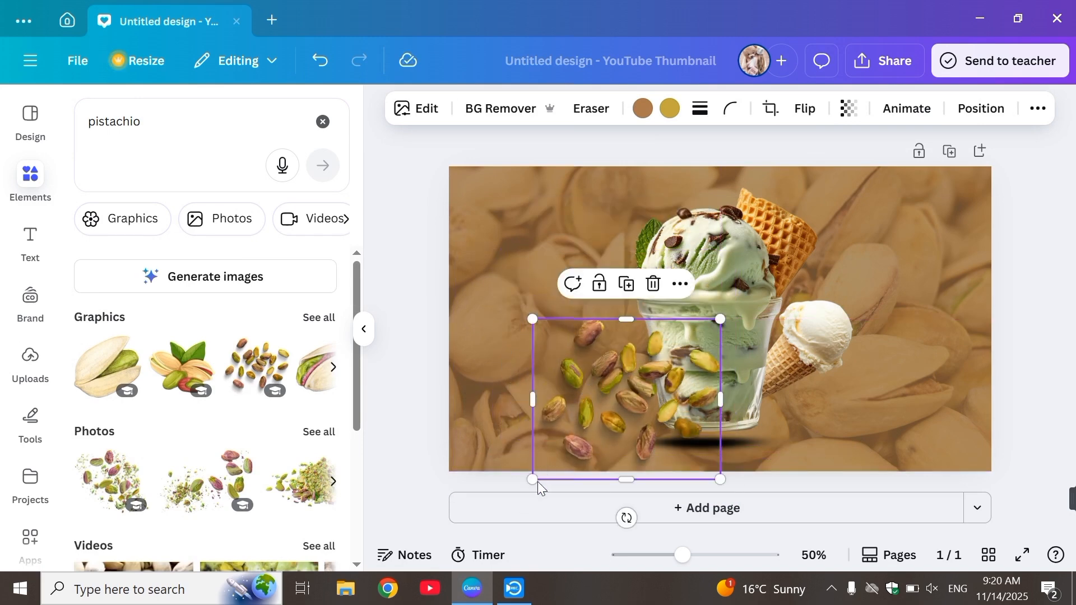
drag(535, 480, 557, 455)
drag(616, 418, 586, 428)
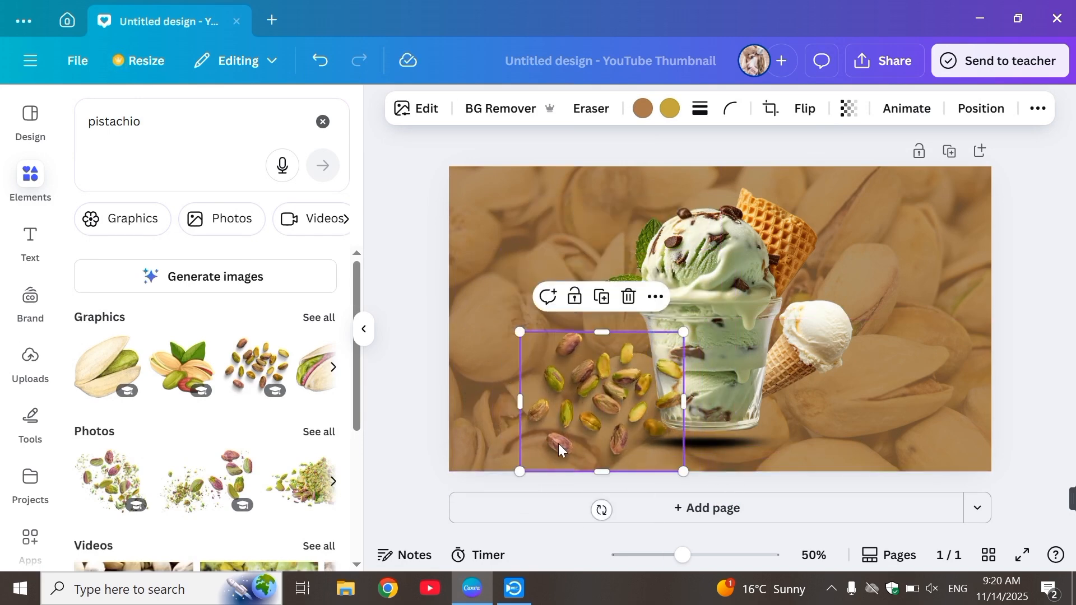
drag(523, 470, 533, 457)
Step: Send the scattered pistachios behind the ice cream cup and nudge them closer to it
right_click(534, 458)
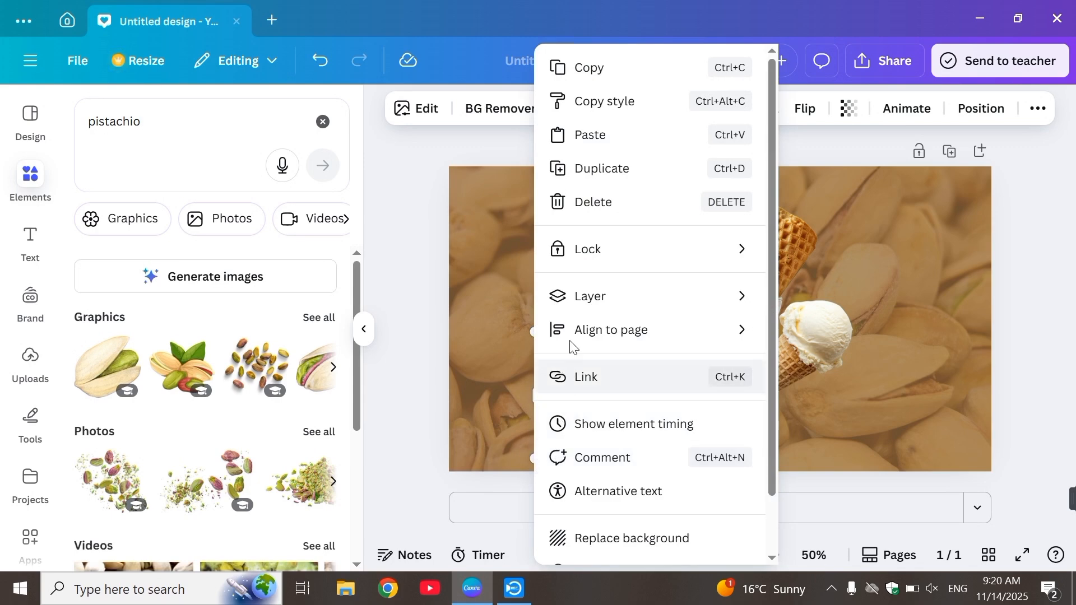
mouse_move(577, 312)
click(808, 371)
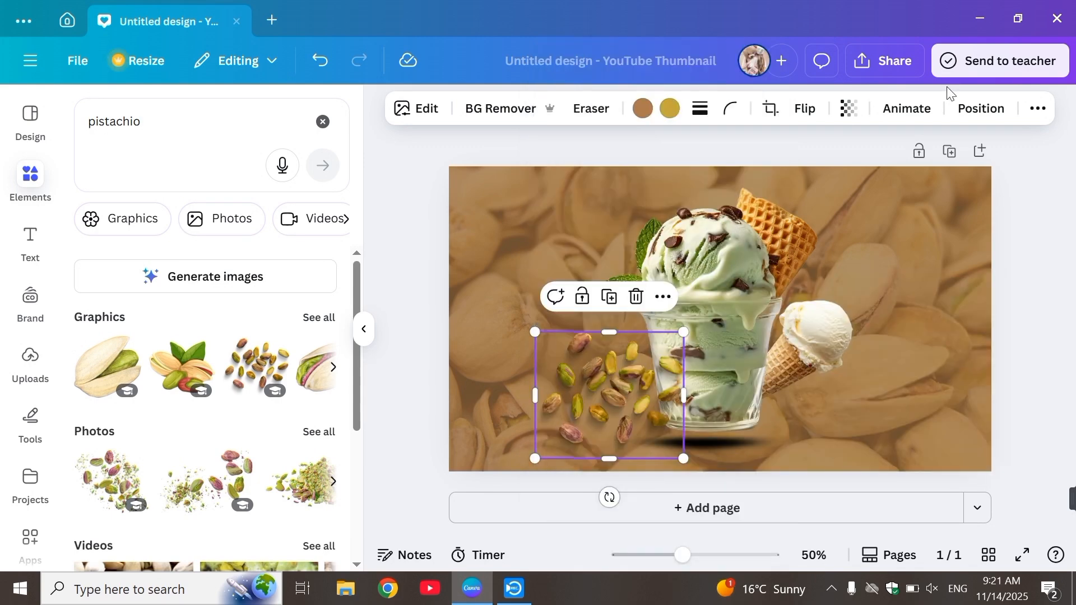
click(976, 109)
click(250, 195)
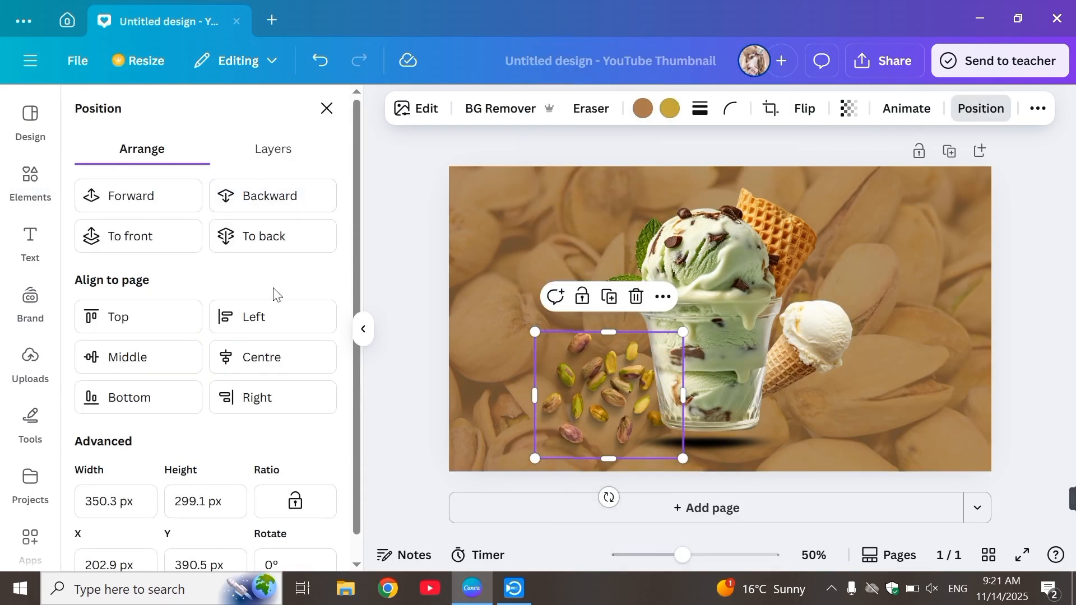
click(372, 237)
click(388, 241)
drag(582, 402, 588, 402)
click(529, 390)
drag(594, 353, 594, 352)
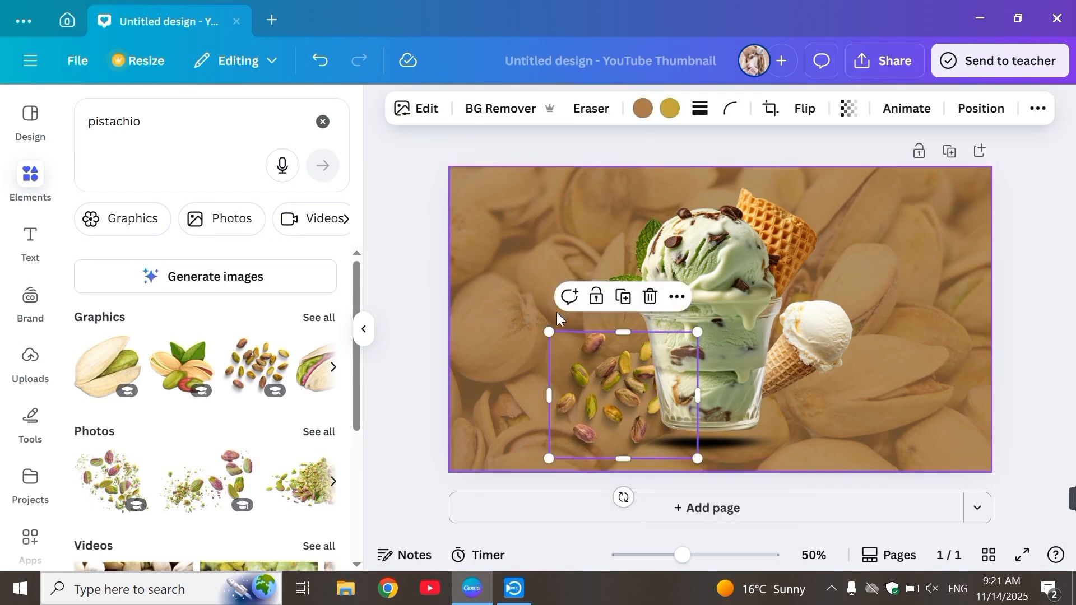
click(512, 253)
click(191, 367)
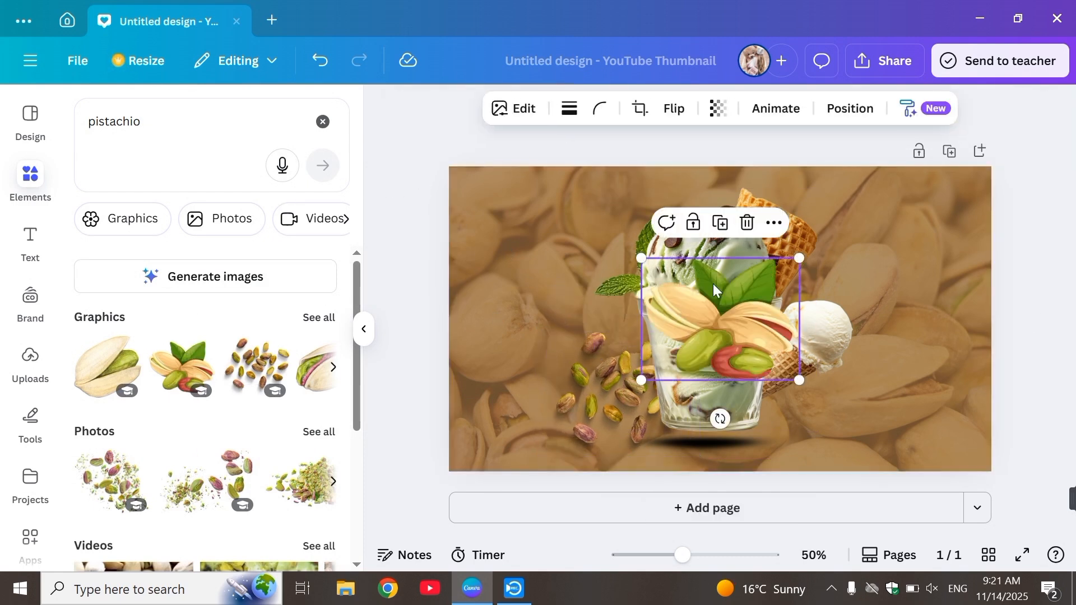
click(747, 221)
click(319, 318)
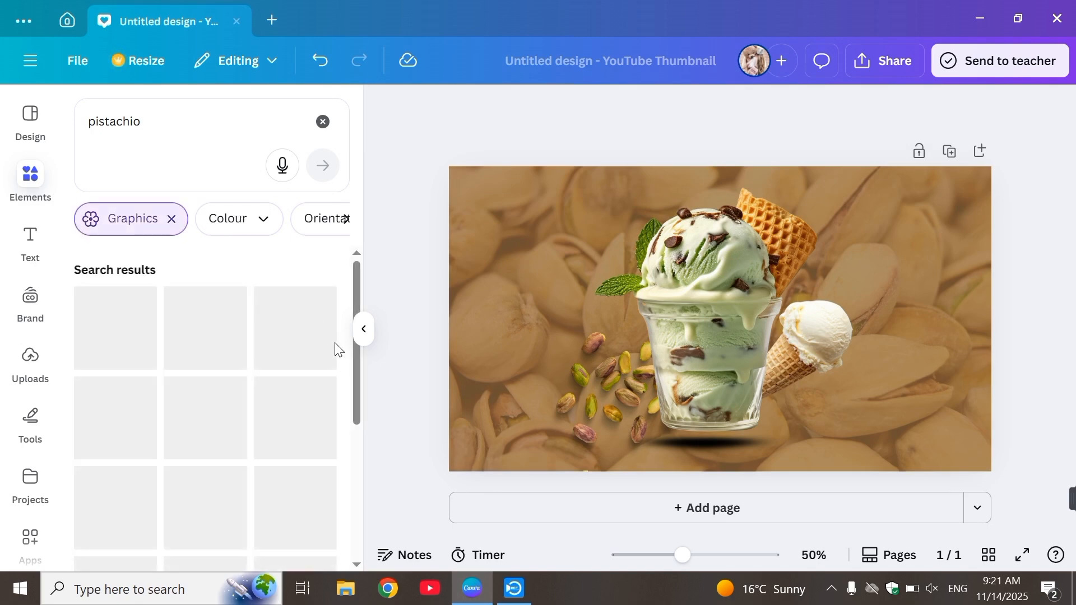
click(170, 220)
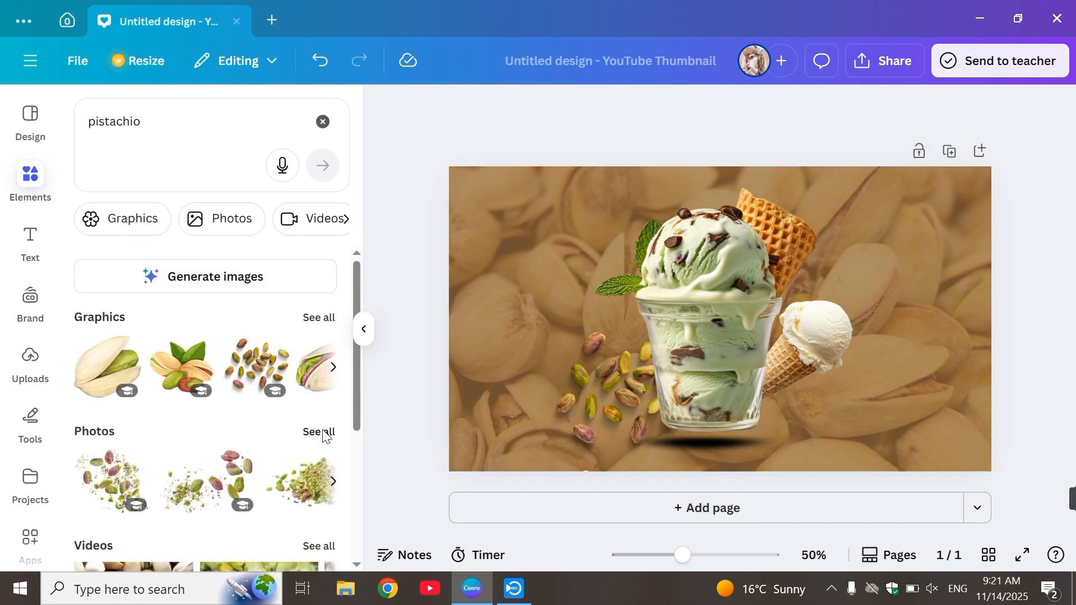
Step: Add the photo of a pile of pistachios in shells from the pistachio photo results and remove its background
click(321, 433)
scroll(353, 420, down, 10)
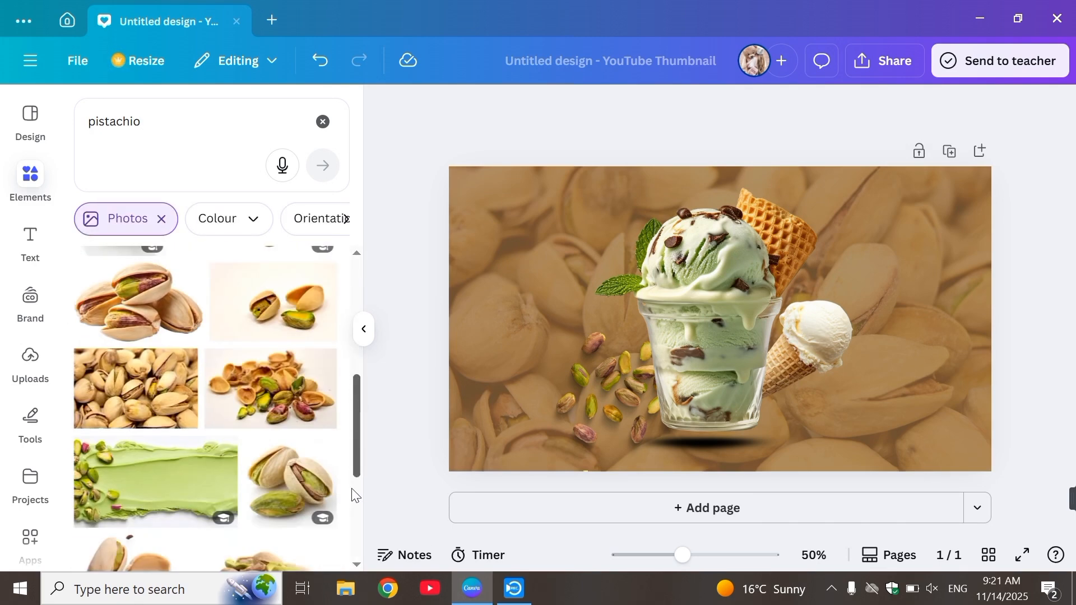
click(258, 371)
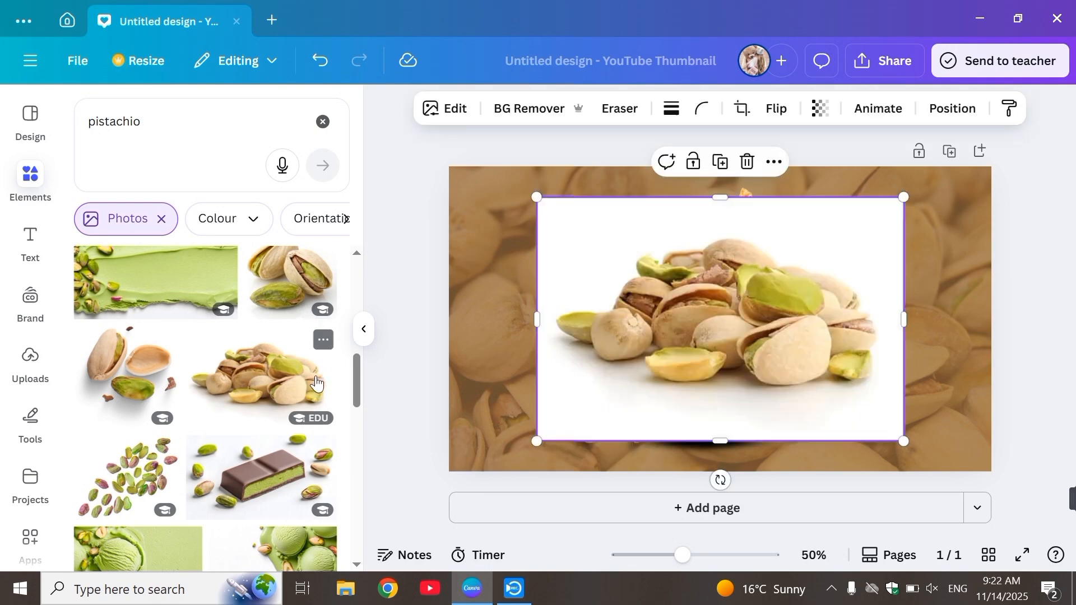
click(504, 105)
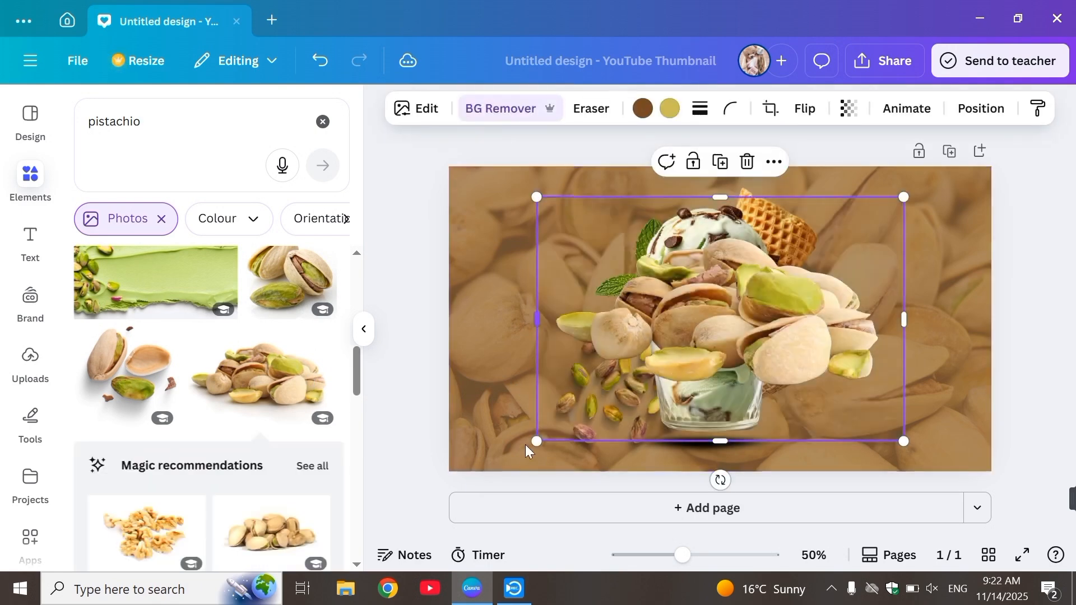
Step: Shrink the pistachio pile and place it partly off the page at the upper-left corner
drag(536, 442, 679, 316)
drag(768, 286, 452, 219)
click(418, 348)
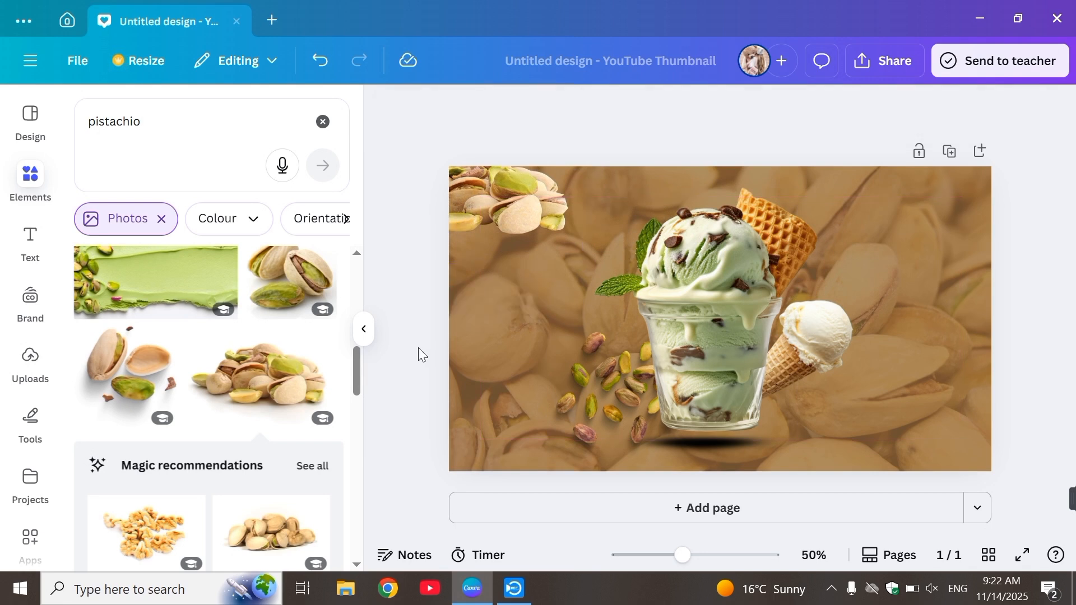
click(482, 239)
drag(480, 267, 478, 296)
drag(377, 296, 411, 268)
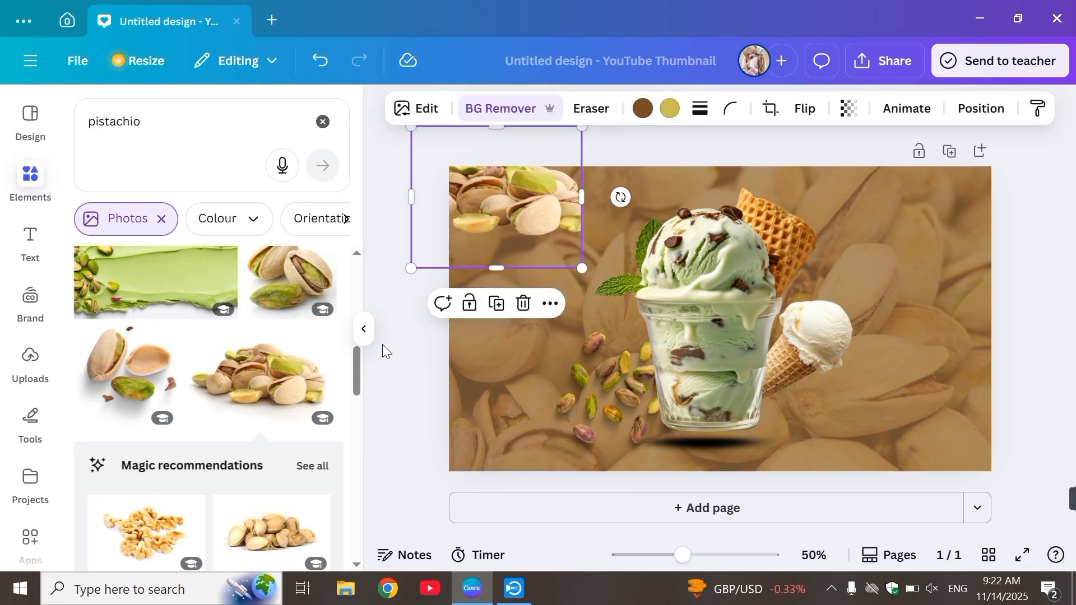
click(383, 344)
Step: Move the pistachio pile to the page's upper-right corner and shift the ice cream cup to the right
drag(475, 209, 947, 205)
drag(359, 364, 340, 427)
drag(605, 366, 653, 386)
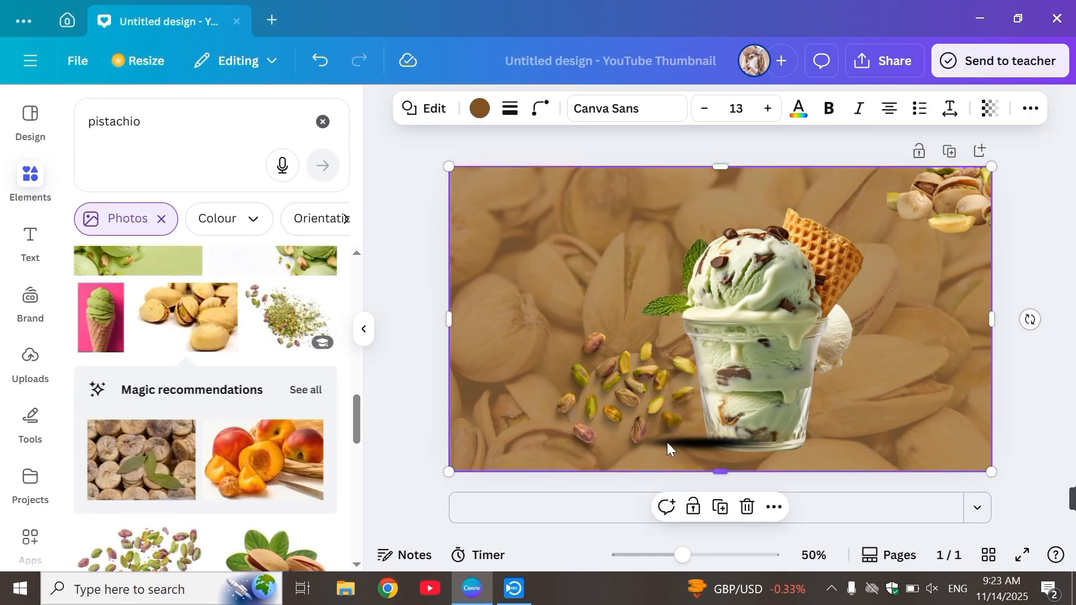
Step: Add a subheading reading "Pistachio Perfection in every Scoop" and increase its font size to 43
click(30, 241)
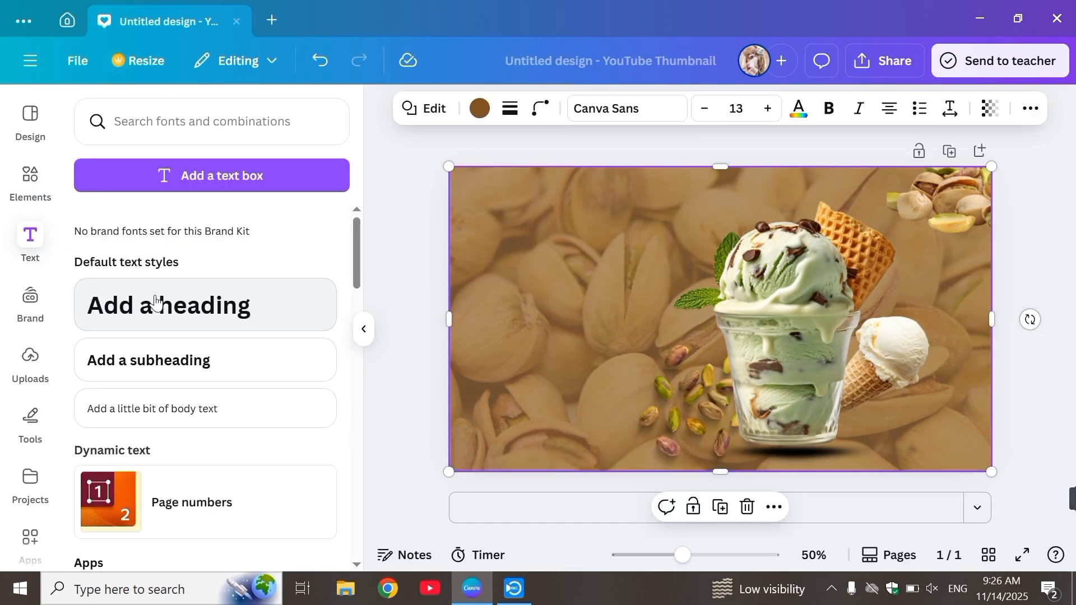
click(180, 369)
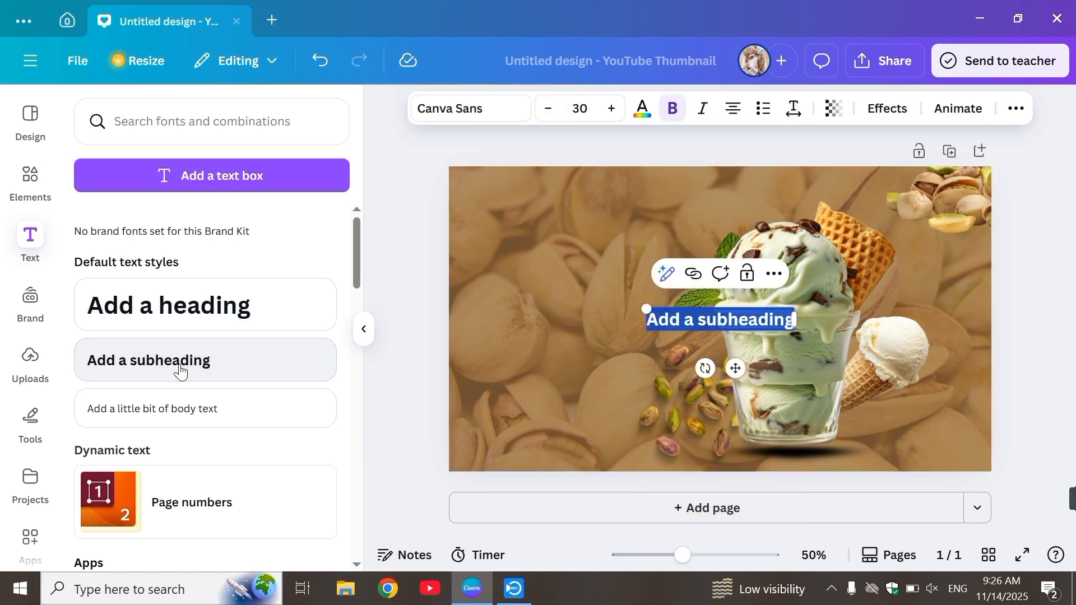
text(F)
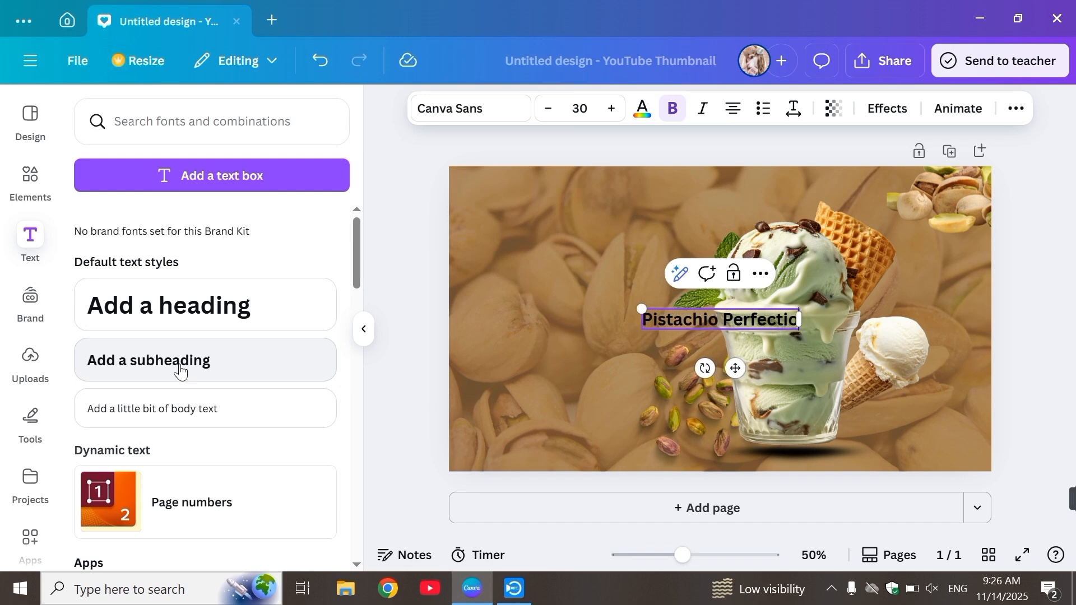
text(every)
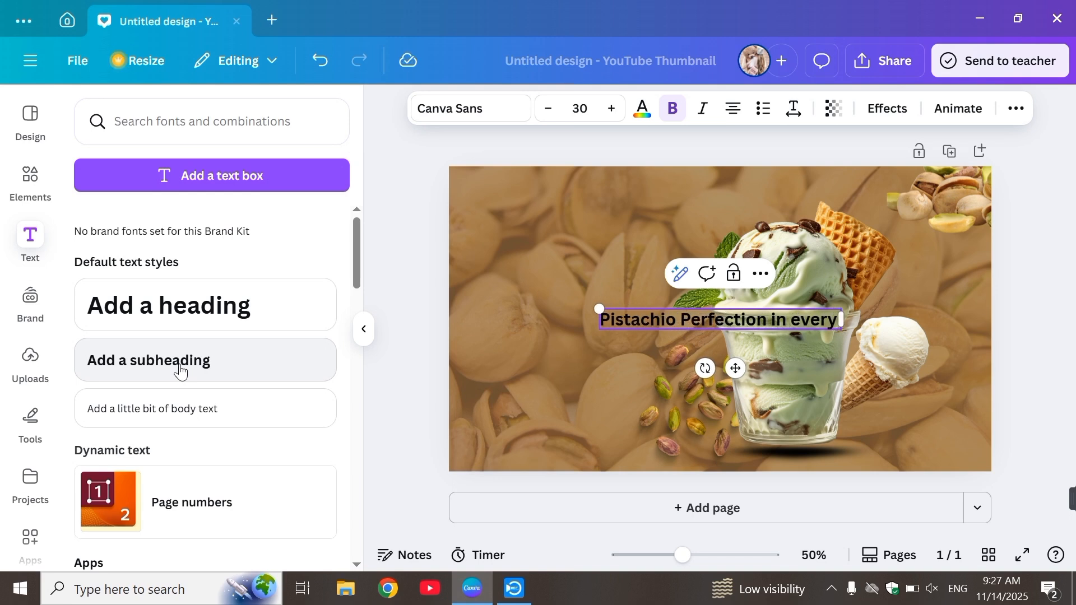
text( Scoop)
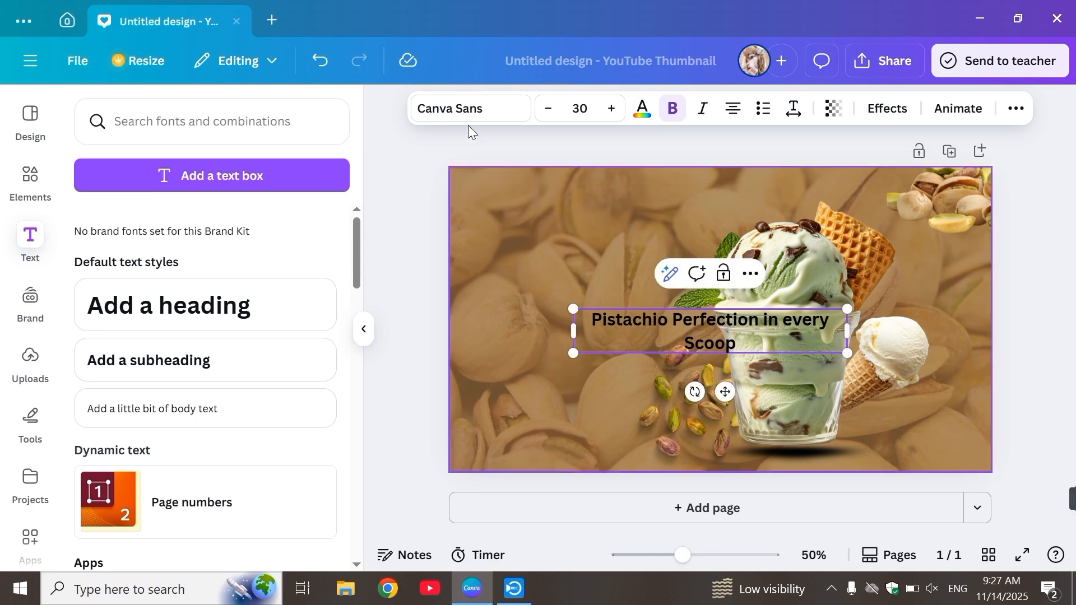
click(611, 109)
click(610, 109)
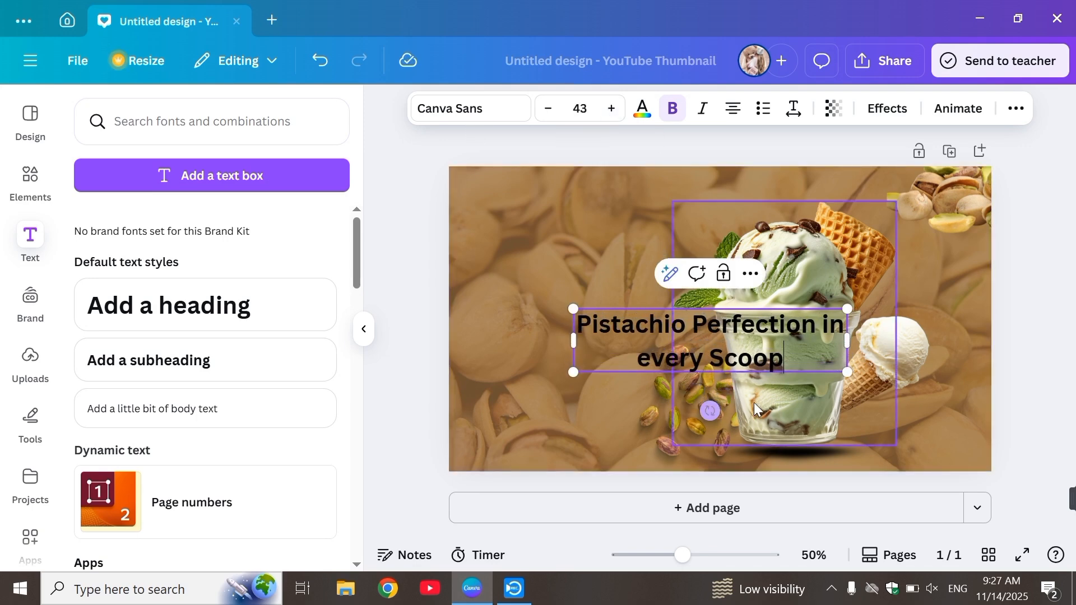
Step: Move the headline to the page's upper-left corner, set in Cooper BT on two lines
click(489, 353)
drag(606, 333, 531, 218)
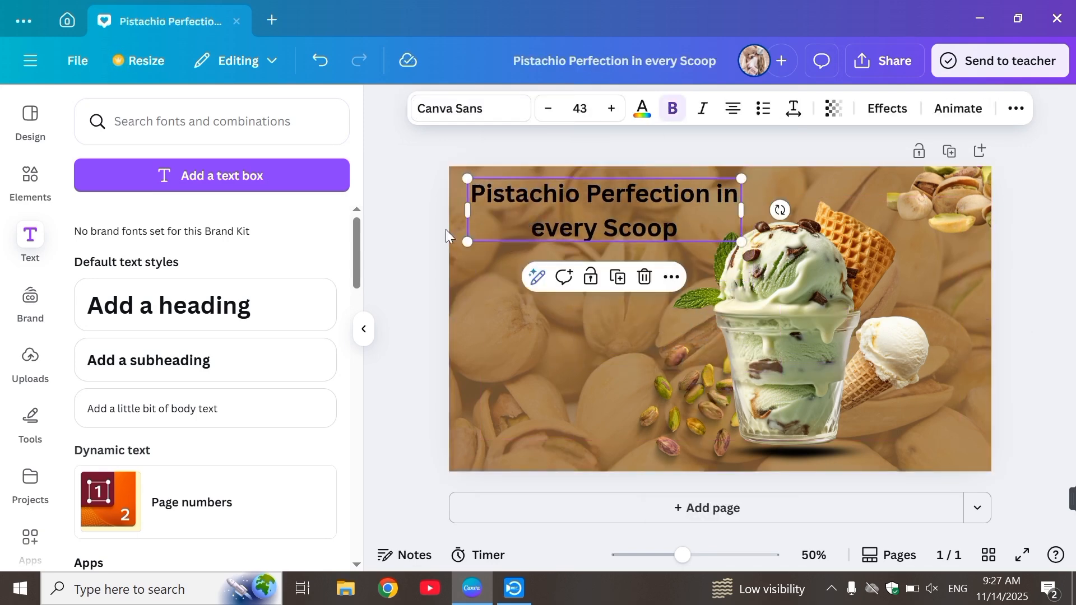
click(471, 109)
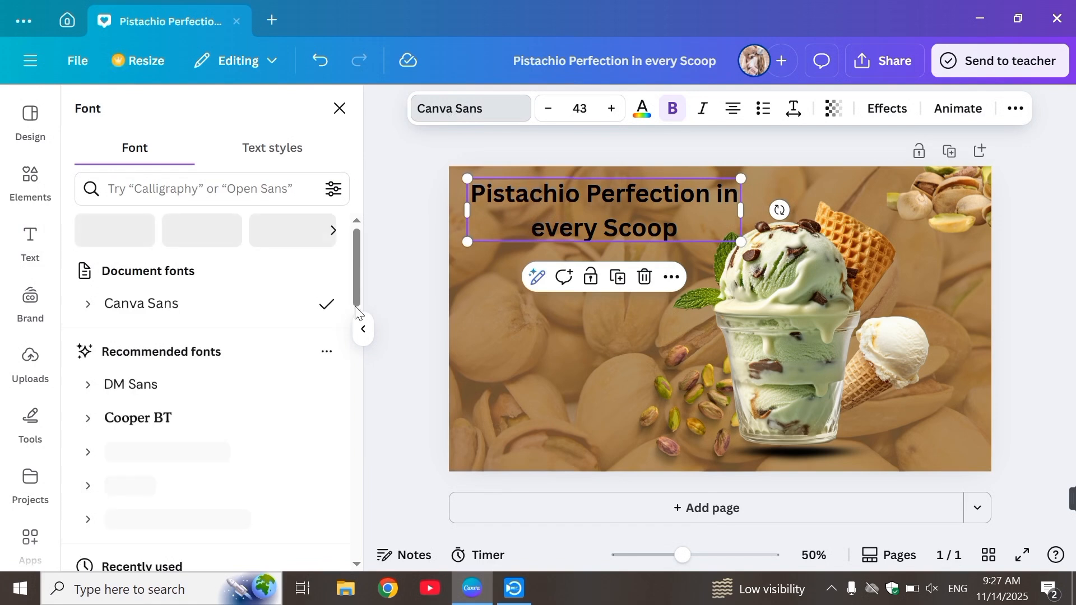
click(205, 417)
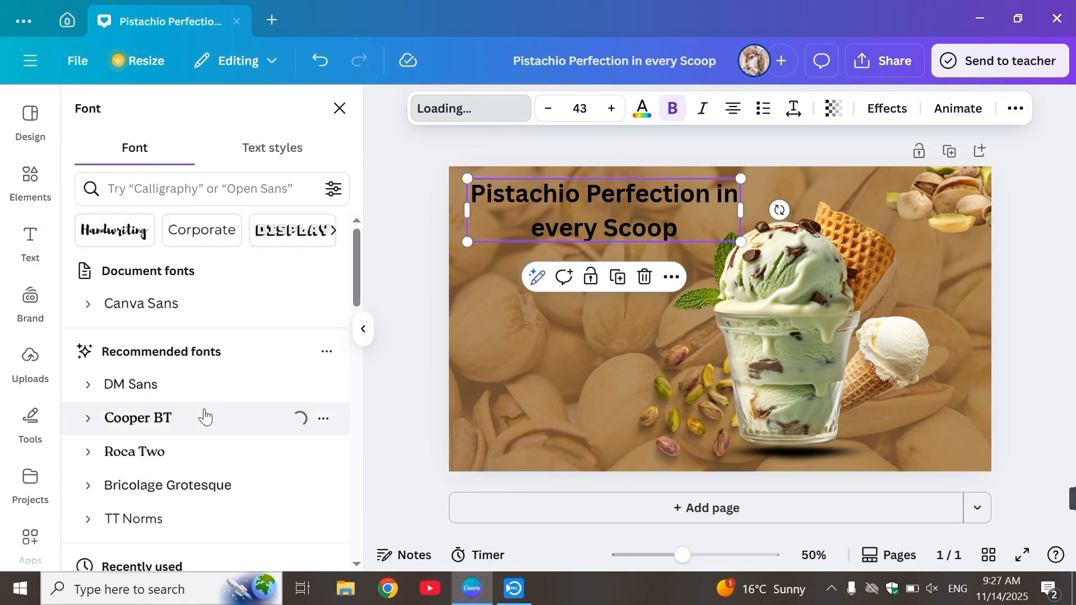
drag(741, 217, 723, 217)
drag(651, 230, 634, 226)
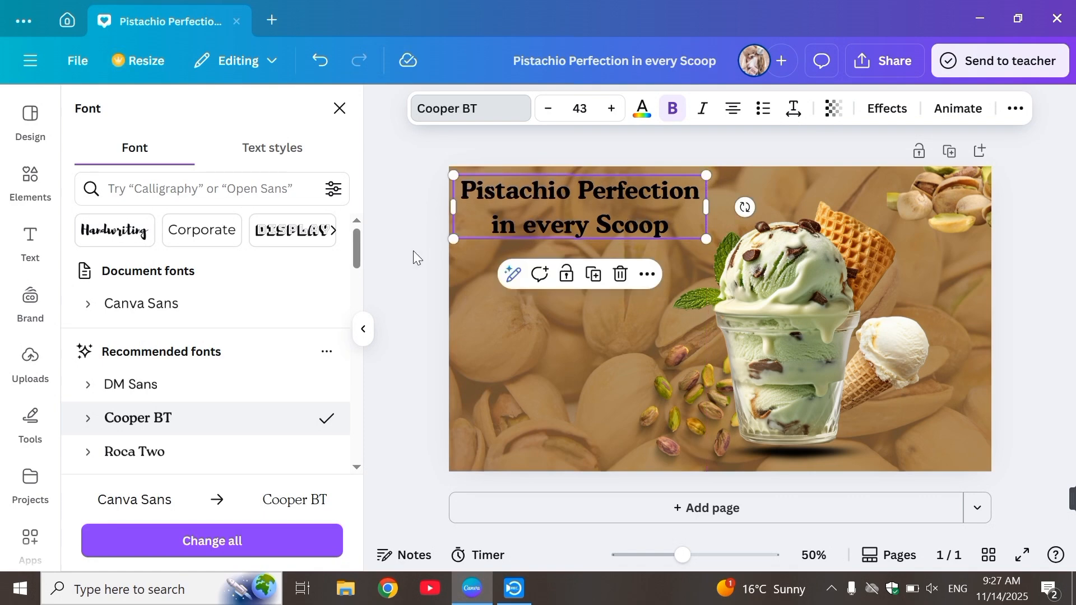
click(413, 251)
Step: Colour the "Pistachio Perfection in every Scoop" headline white
click(579, 180)
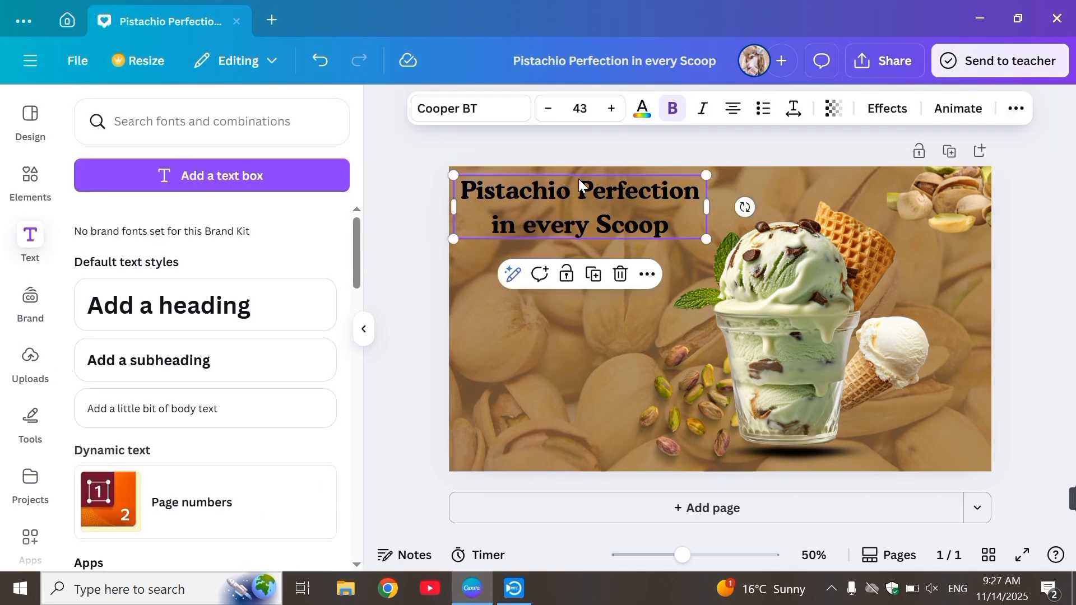
click(646, 109)
click(205, 231)
click(372, 156)
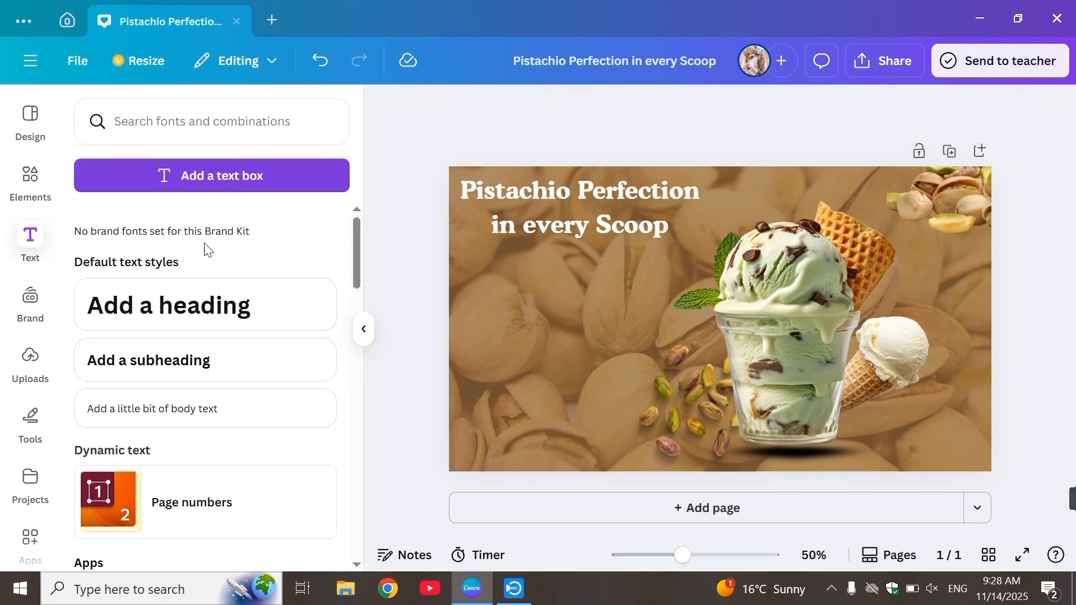
Step: Add a subheading reading "A Little Green magic"
click(160, 360)
text(A Little Gre)
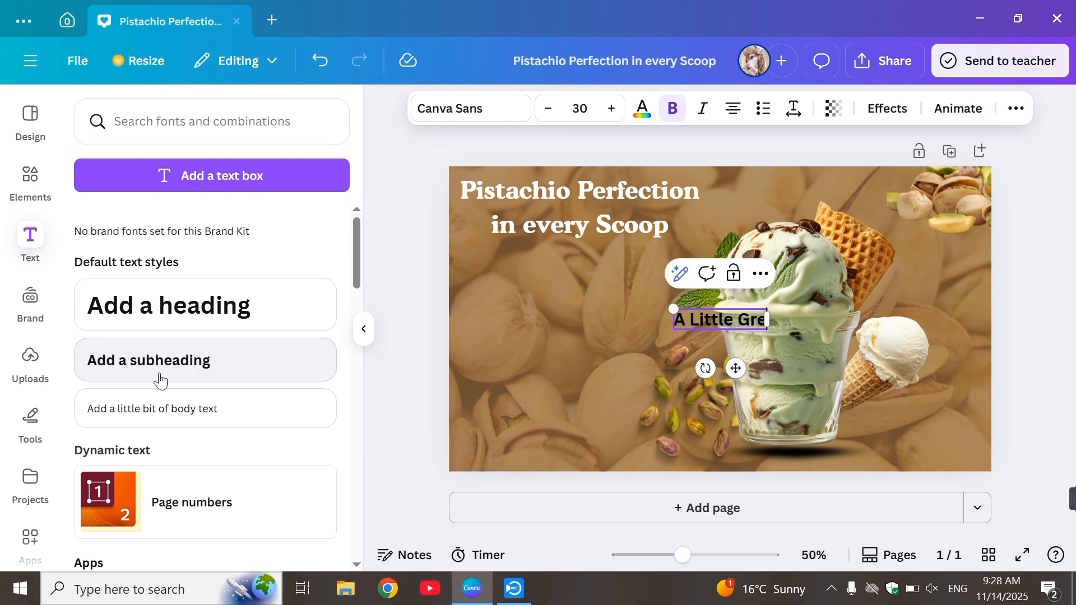
text(en magic)
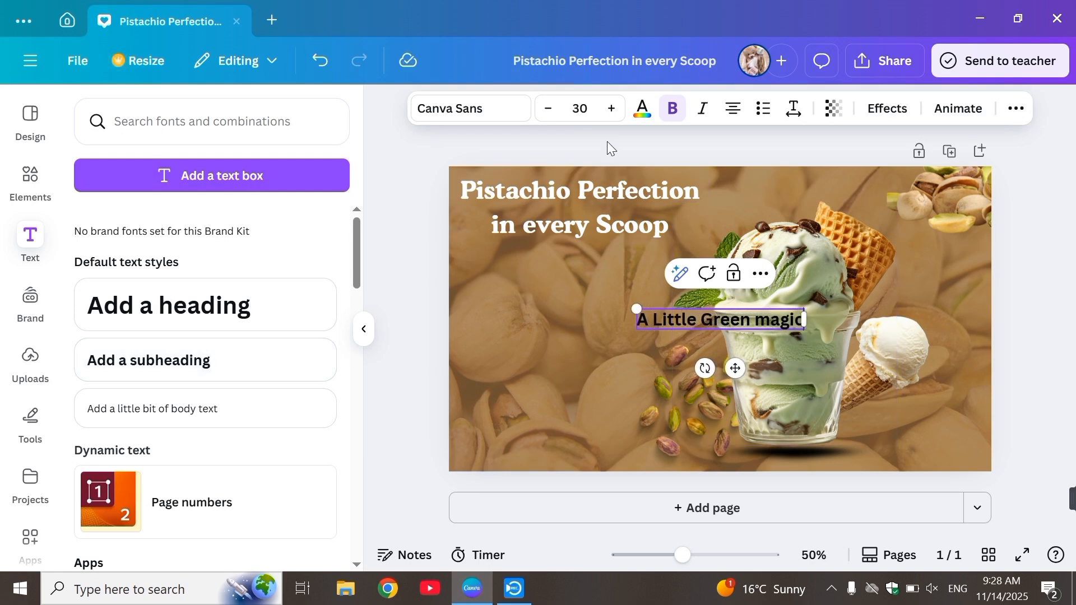
Step: Style the "A Little Green magic" subheading in the cone photo's off-white at size 34 and place it below the headline
click(641, 112)
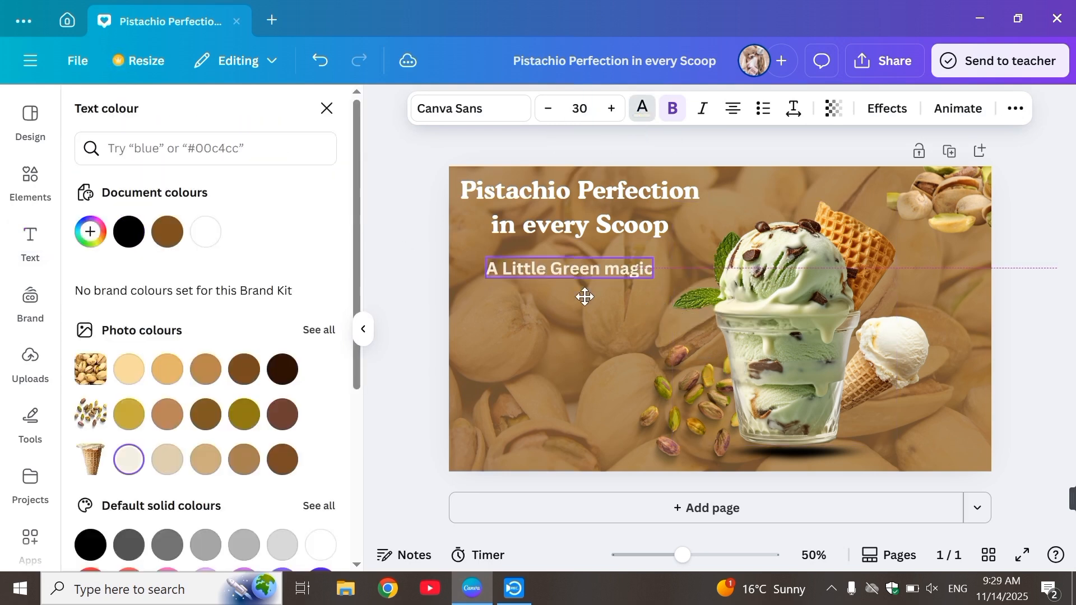
mouse_move(585, 297)
mouse_down()
mouse_move(582, 310)
mouse_move(569, 298)
mouse_move(587, 317)
mouse_up()
click(608, 109)
click(607, 109)
click(608, 109)
click(608, 110)
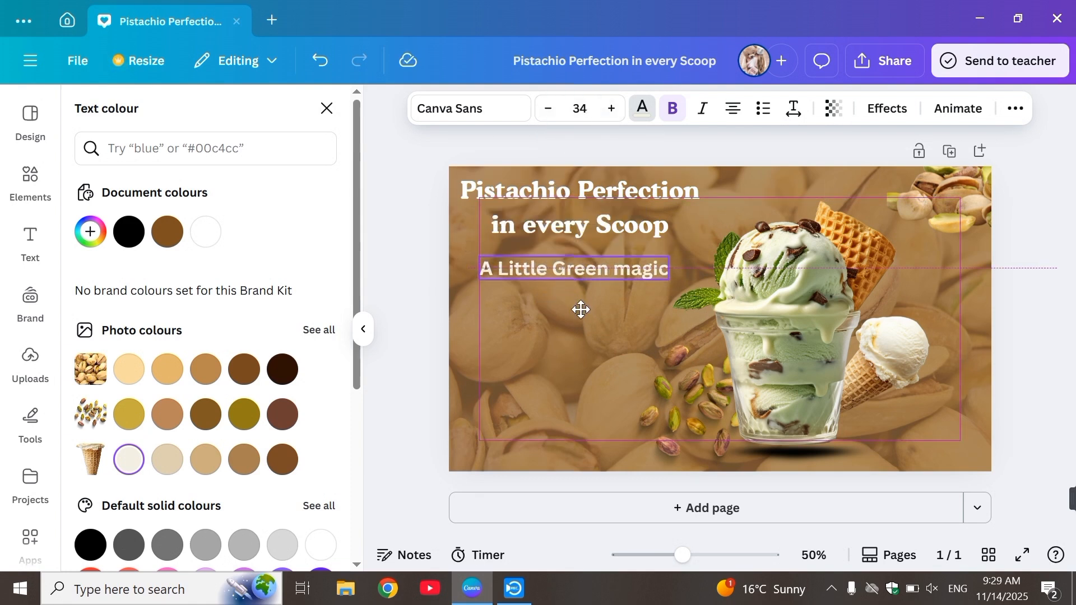
click(327, 108)
Step: Add a brown rectangle shape and size it as a banner behind the "A Little Green magic" text
click(162, 157)
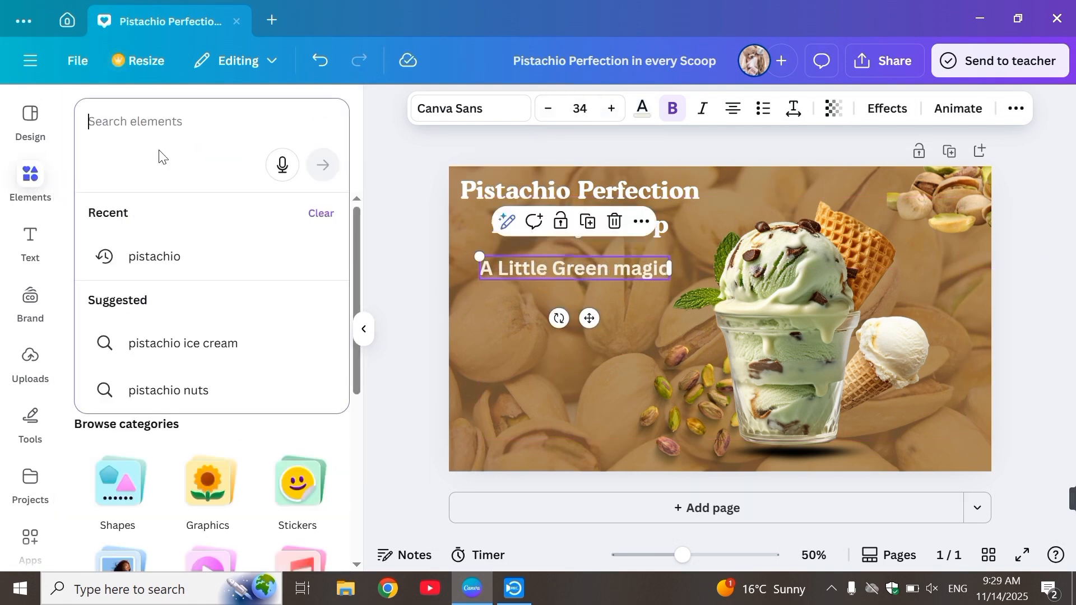
text(re)
click(147, 306)
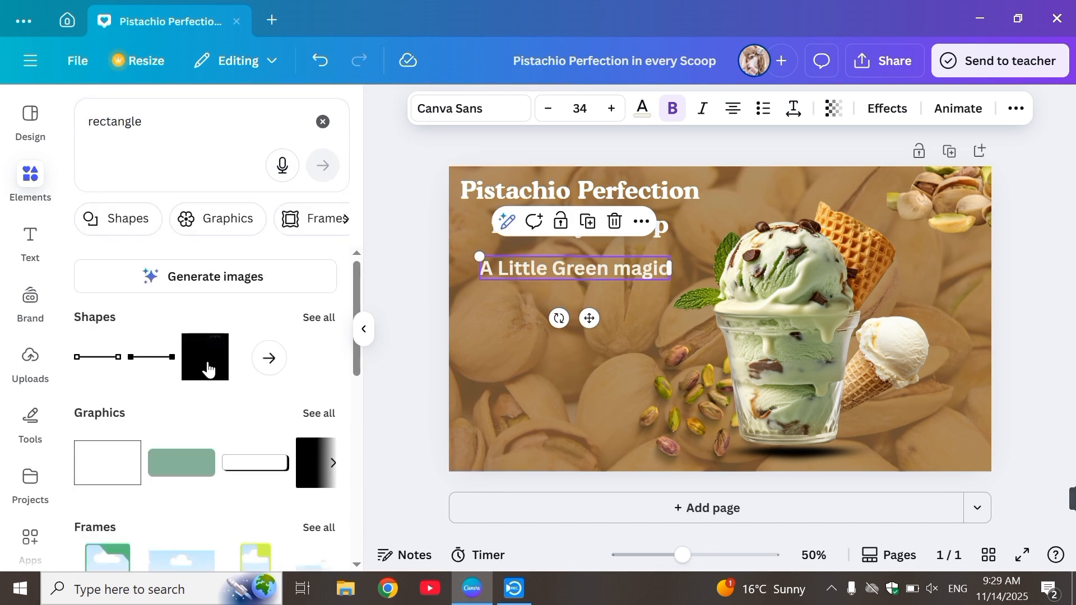
click(207, 359)
drag(716, 346, 526, 328)
drag(569, 272, 681, 269)
click(422, 267)
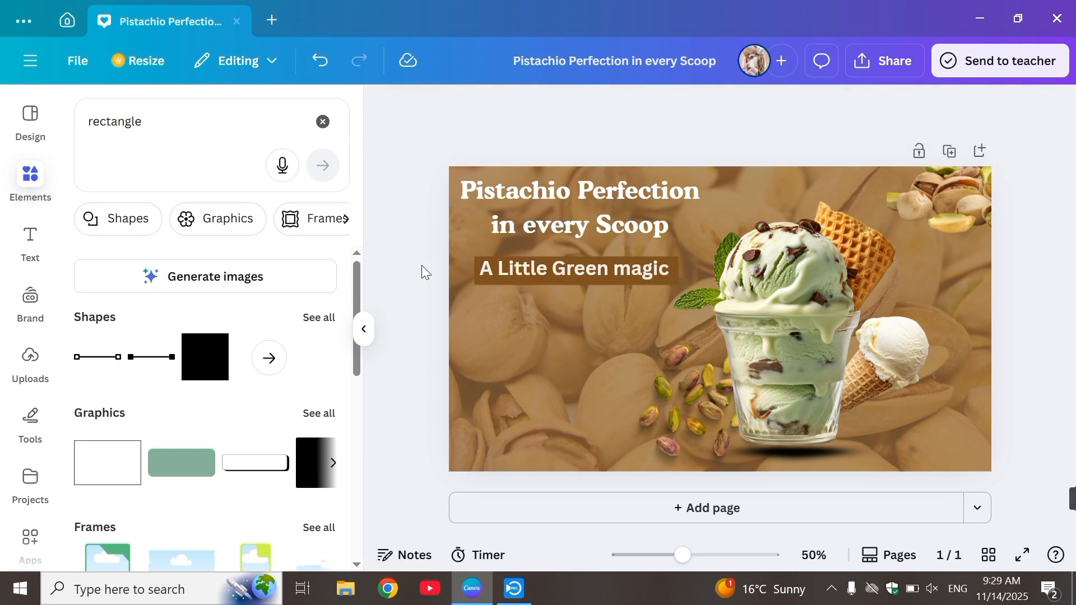
Step: Add a text box reading "Real Pistachio, Real Happiness" and place it on two lines below the brown banner at size 27.7
click(30, 241)
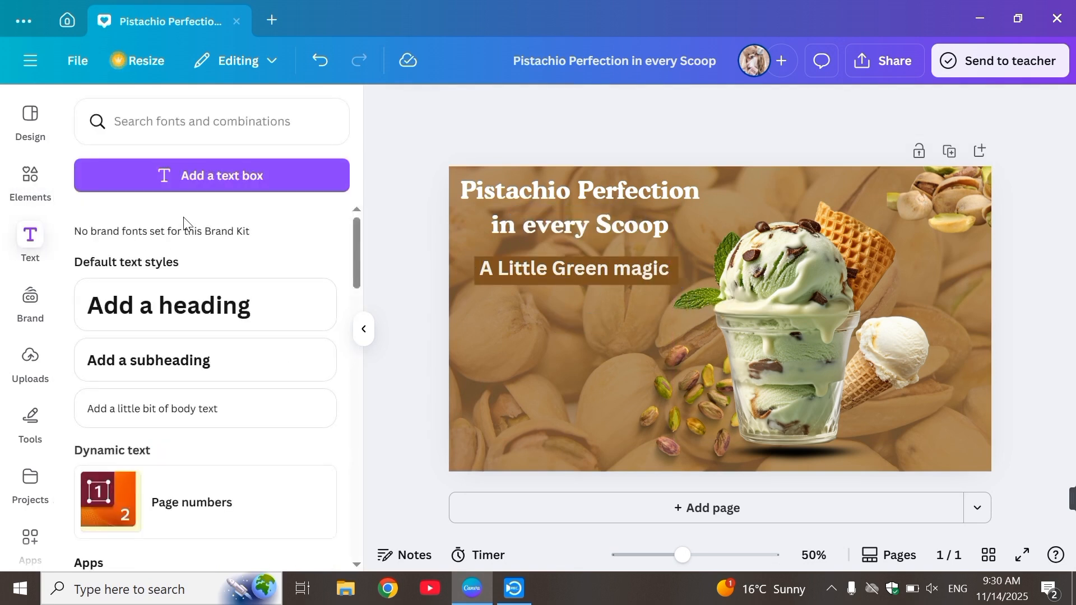
click(181, 174)
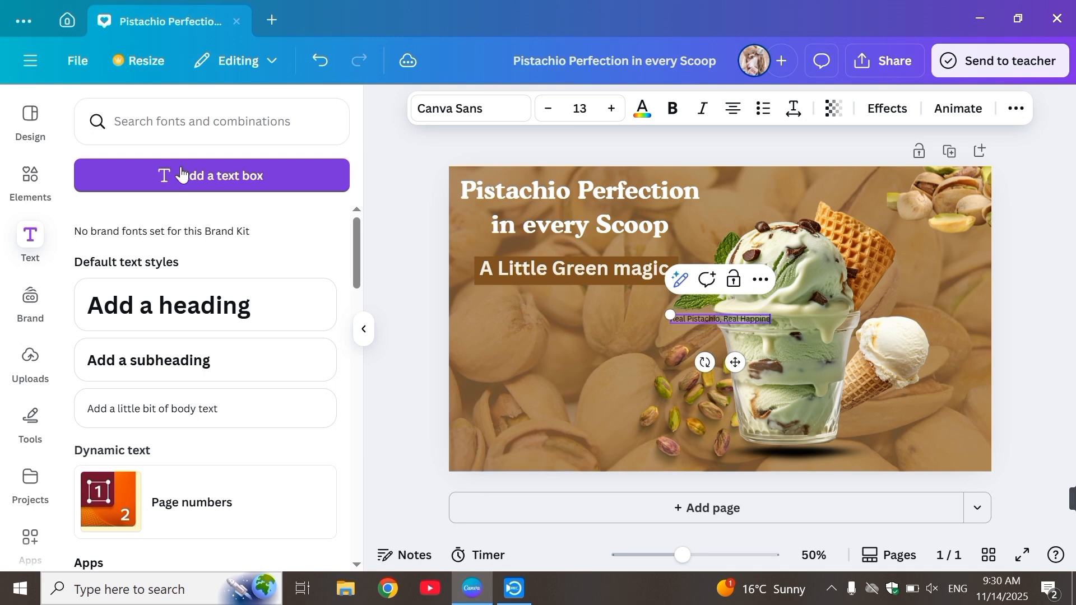
text(ss)
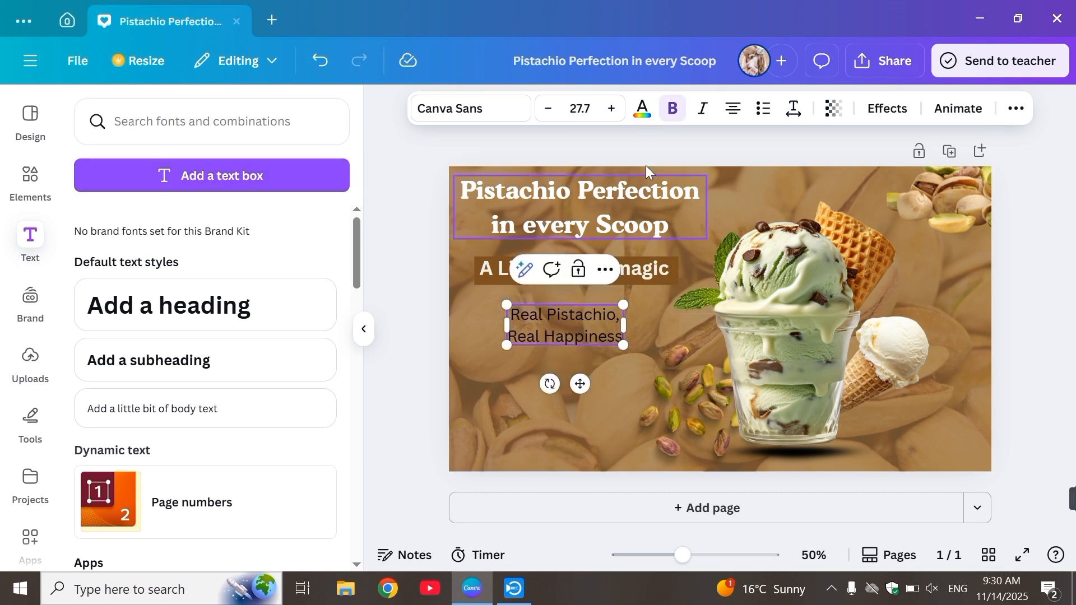
click(644, 132)
click(587, 316)
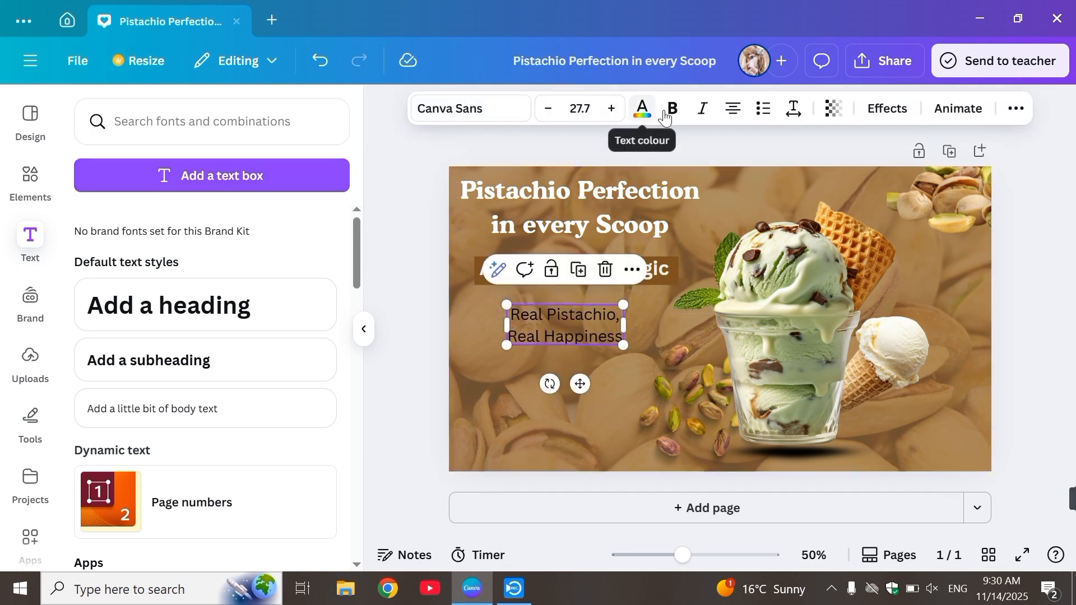
Step: Make the "Real Pistachio, Real Happiness" text bold and enlarge it to size 34.3 below the banner
click(668, 111)
drag(621, 337, 645, 336)
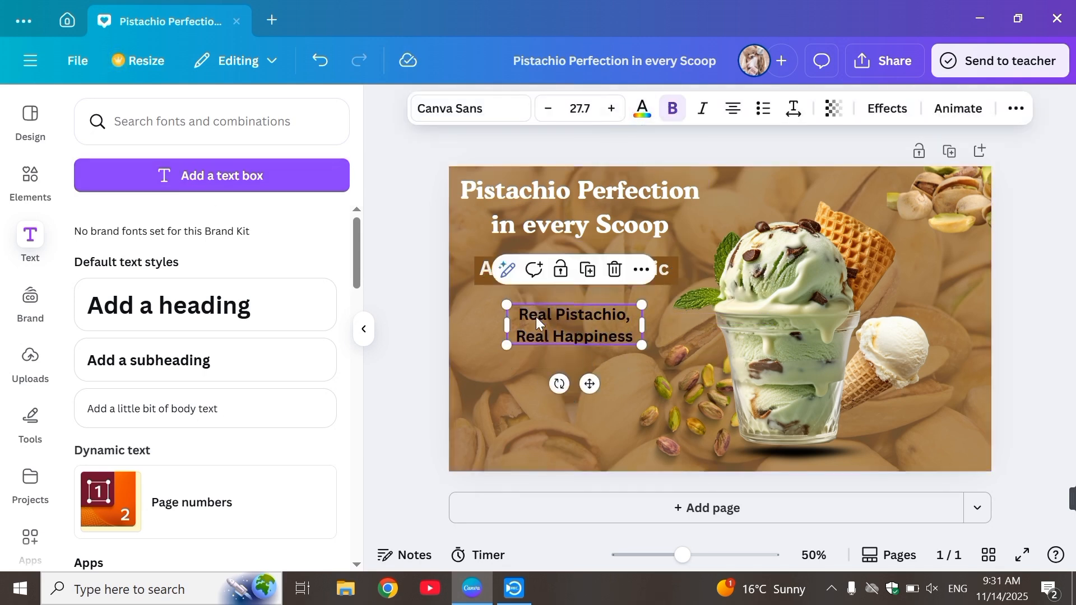
drag(506, 304, 454, 290)
drag(544, 318, 559, 331)
drag(469, 303, 531, 319)
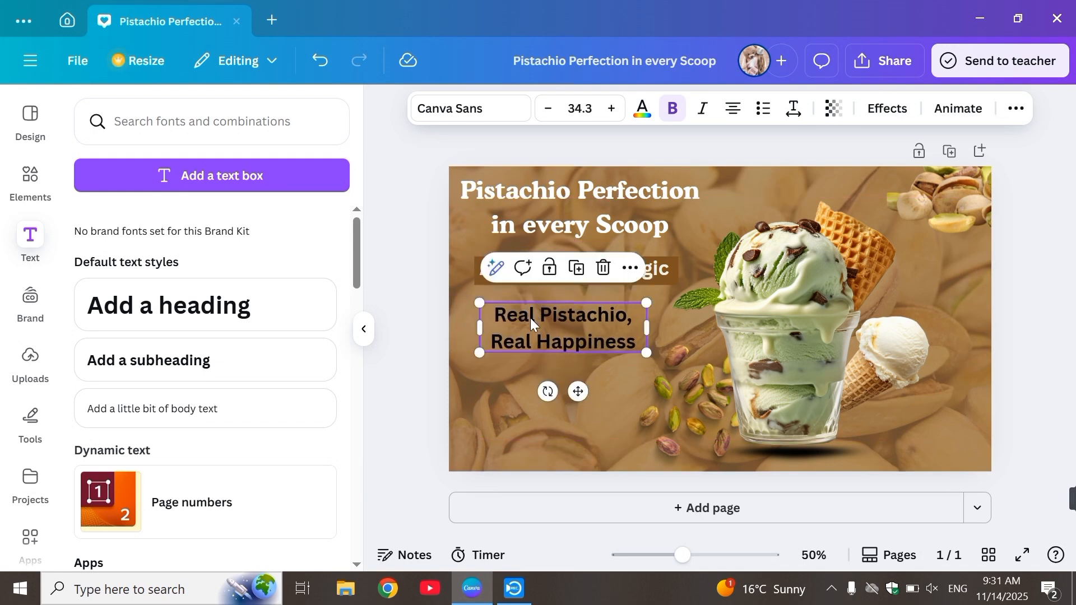
Step: Try the Poppins, Alice and Glacial Indifference fonts on the "Real Pistachio, Real Happiness" text
click(496, 116)
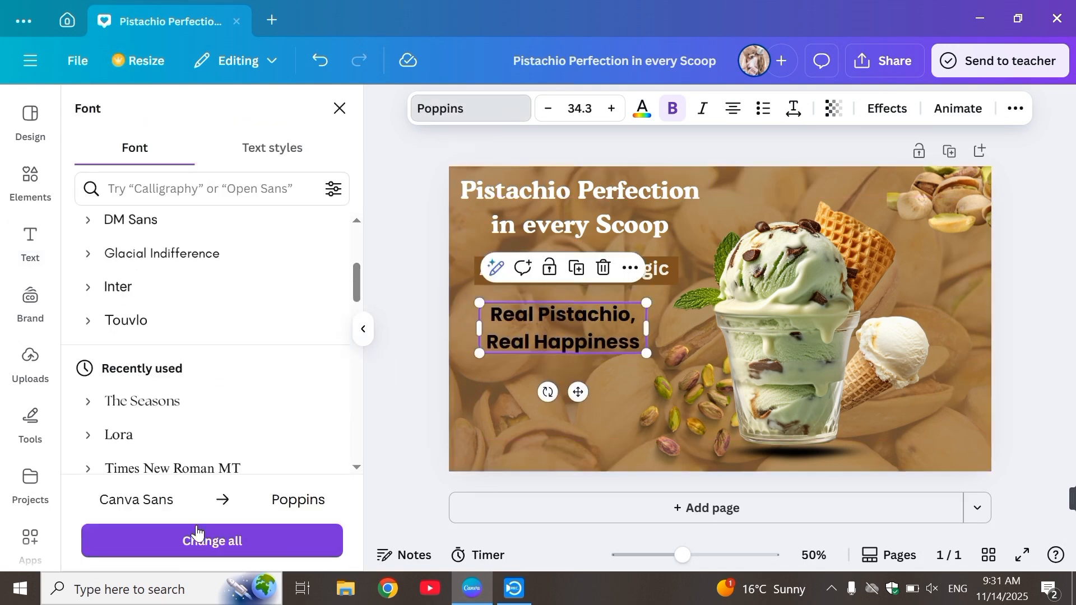
click(387, 409)
click(574, 311)
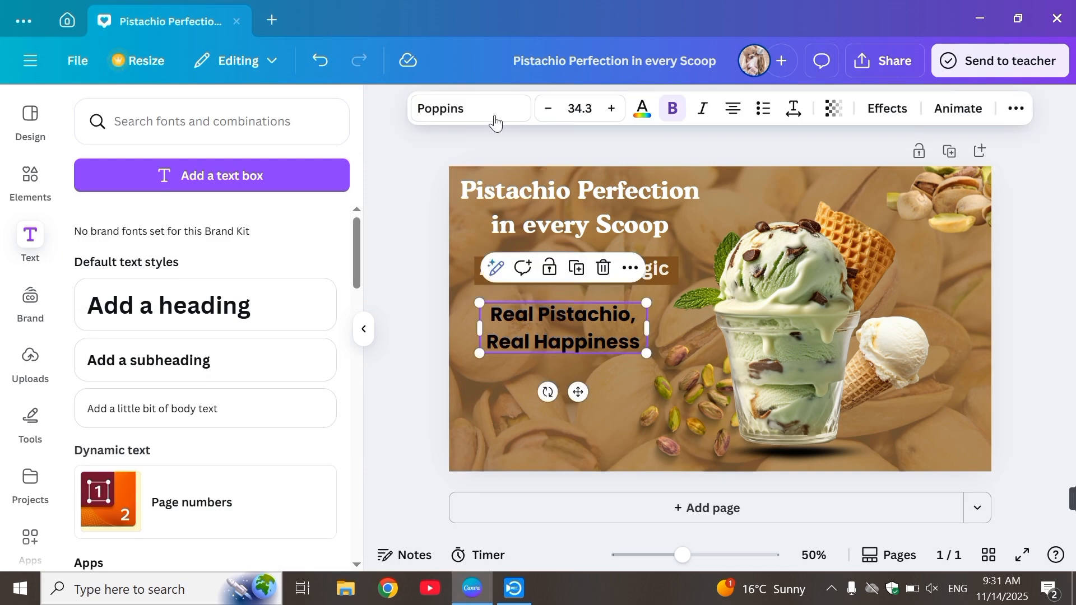
click(471, 108)
scroll(241, 334, down, 4)
click(226, 362)
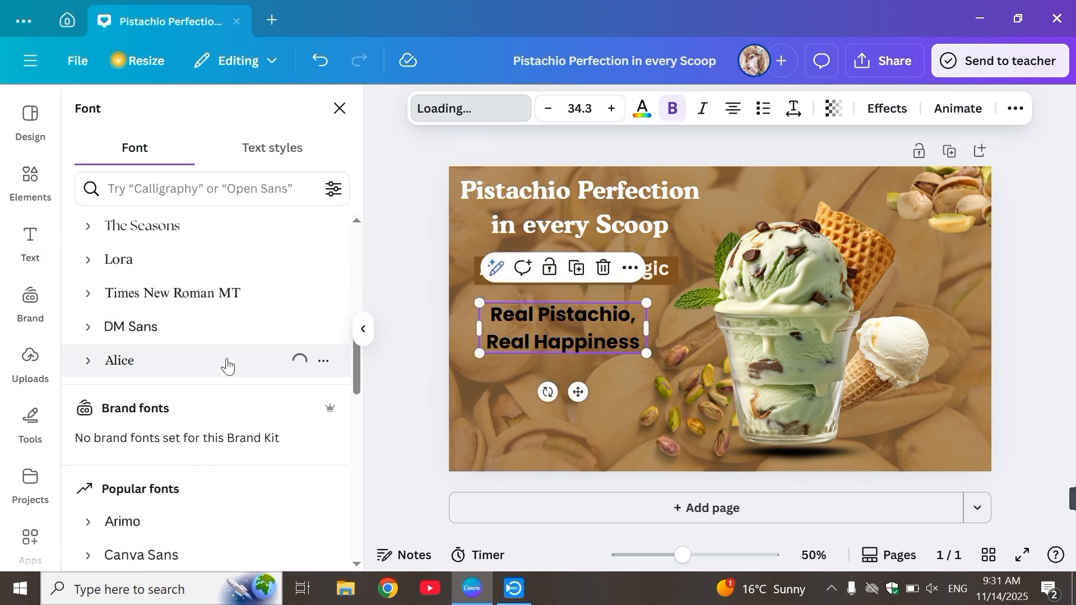
scroll(358, 383, down, 3)
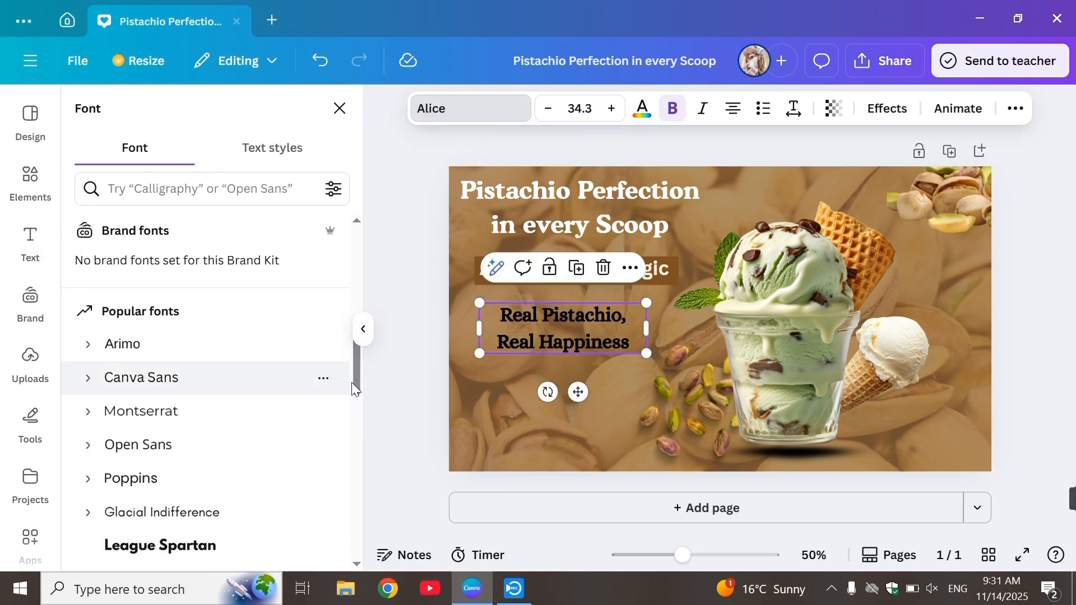
scroll(358, 399, down, 3)
click(220, 373)
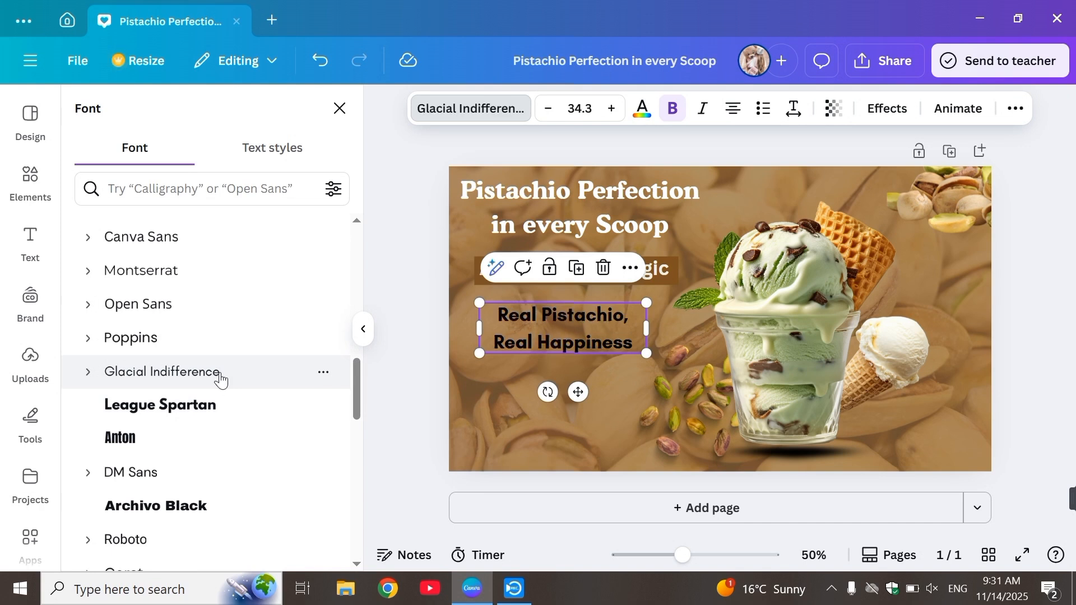
Step: Set the "Real Pistachio, Real Happiness" text to the Alice font and turn off its bold formatting
scroll(358, 378, down, 3)
click(227, 460)
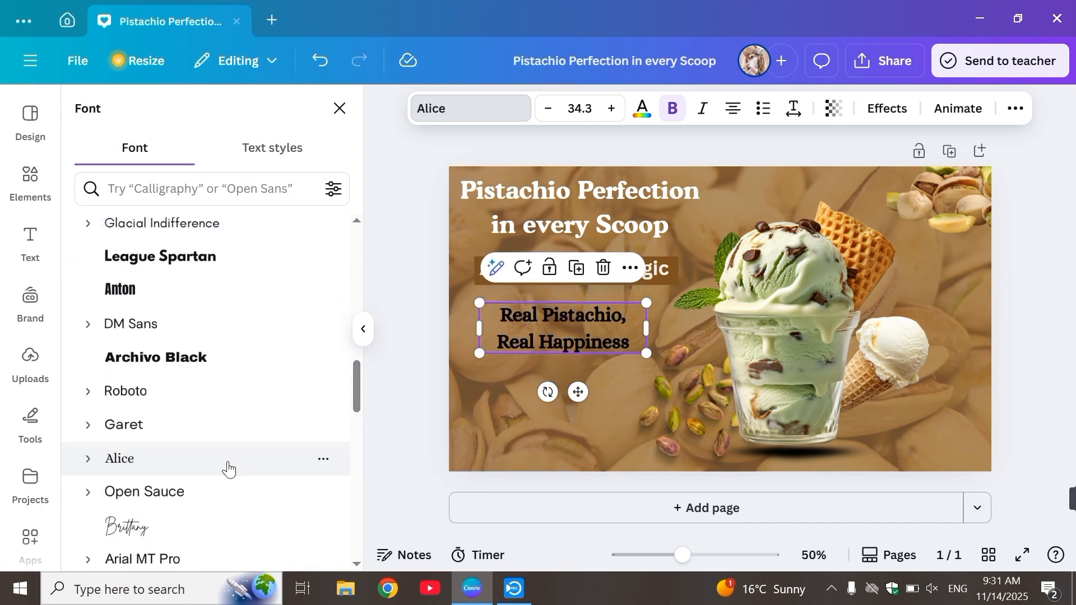
click(676, 109)
click(513, 139)
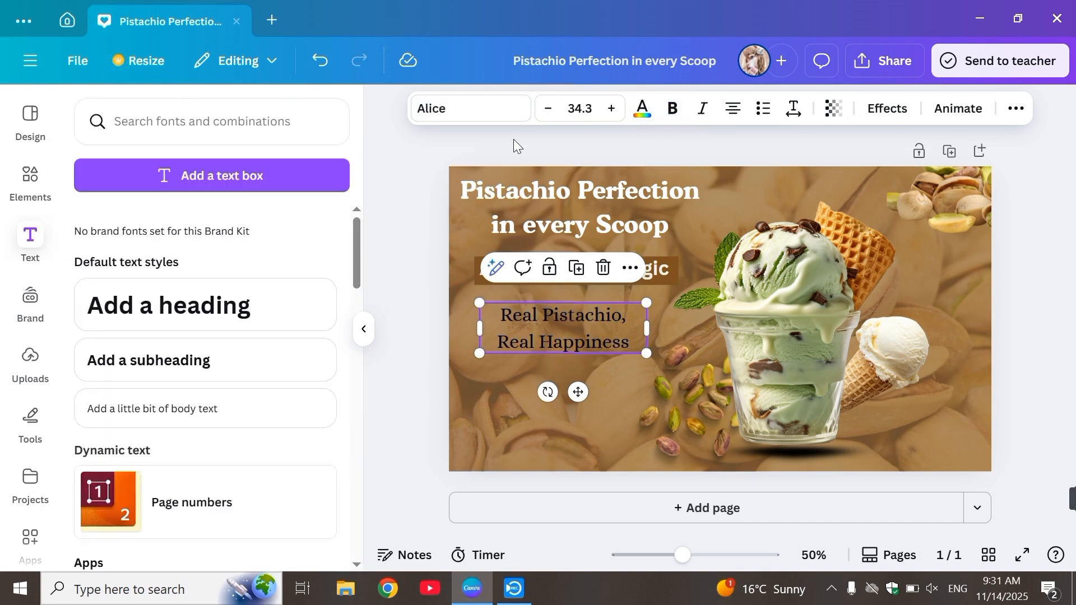
Step: Enlarge the "Real Pistachio, Real Happiness" text to size 38.9 and centre it under the brown banner
click(509, 303)
drag(479, 302, 457, 296)
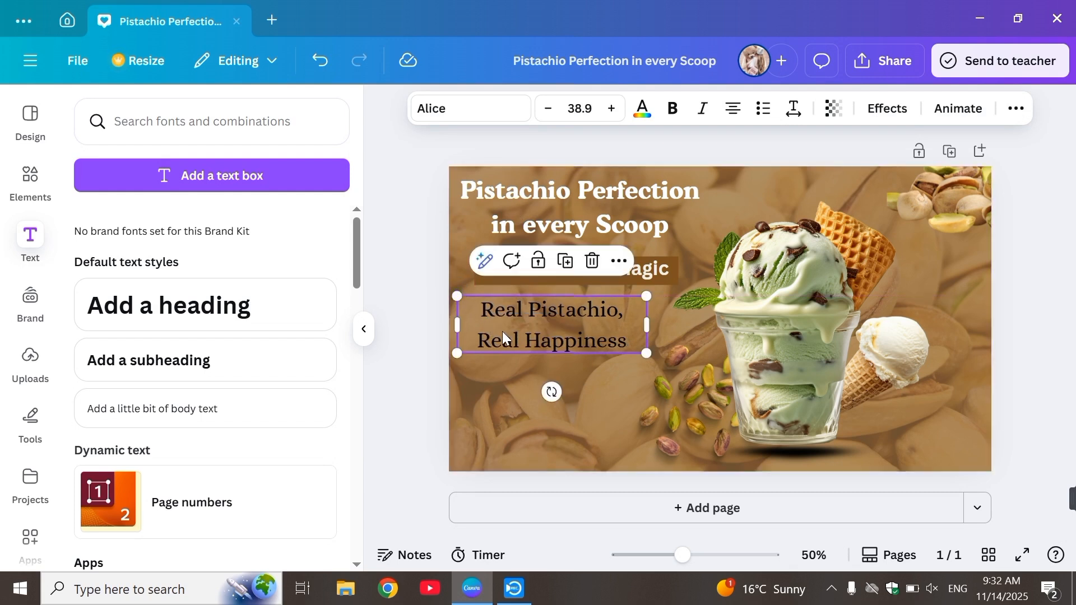
drag(502, 331, 519, 332)
click(492, 402)
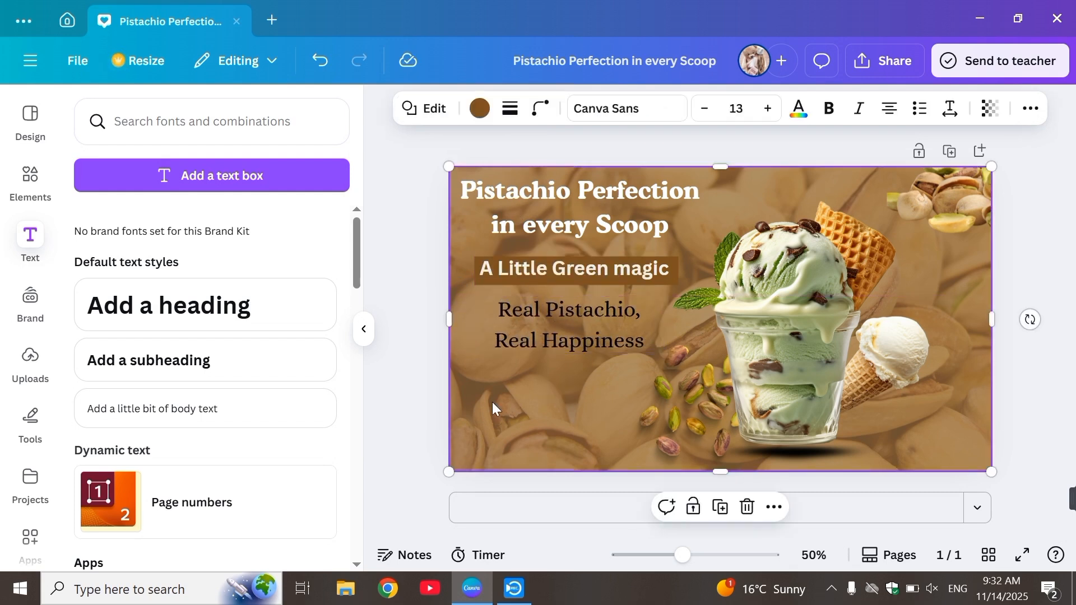
Step: Add a subheading reading "Add More Details As you WAnt"
click(221, 377)
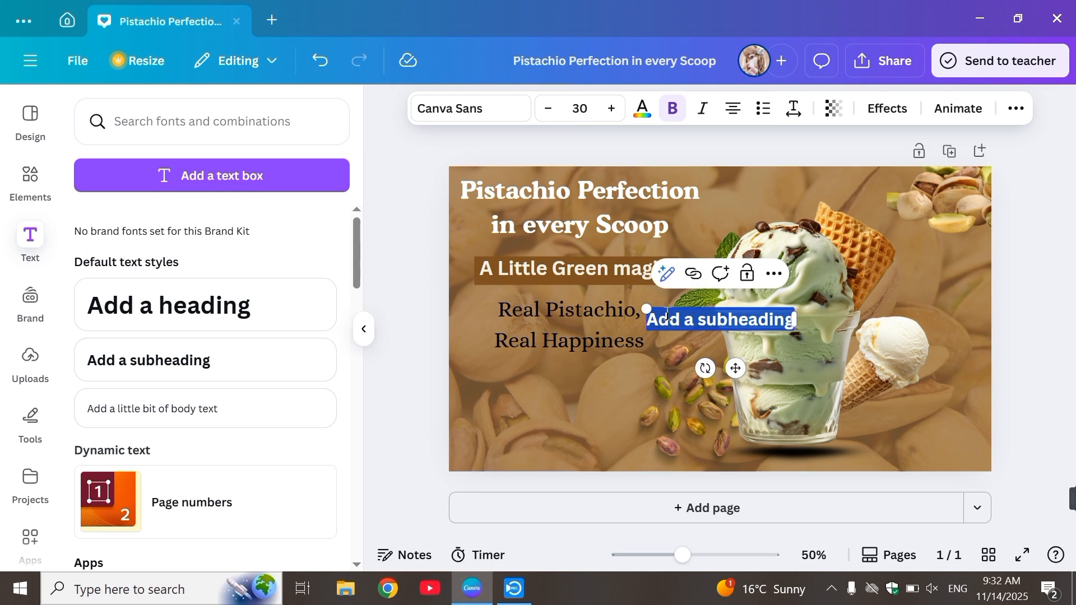
text(Add More Details As)
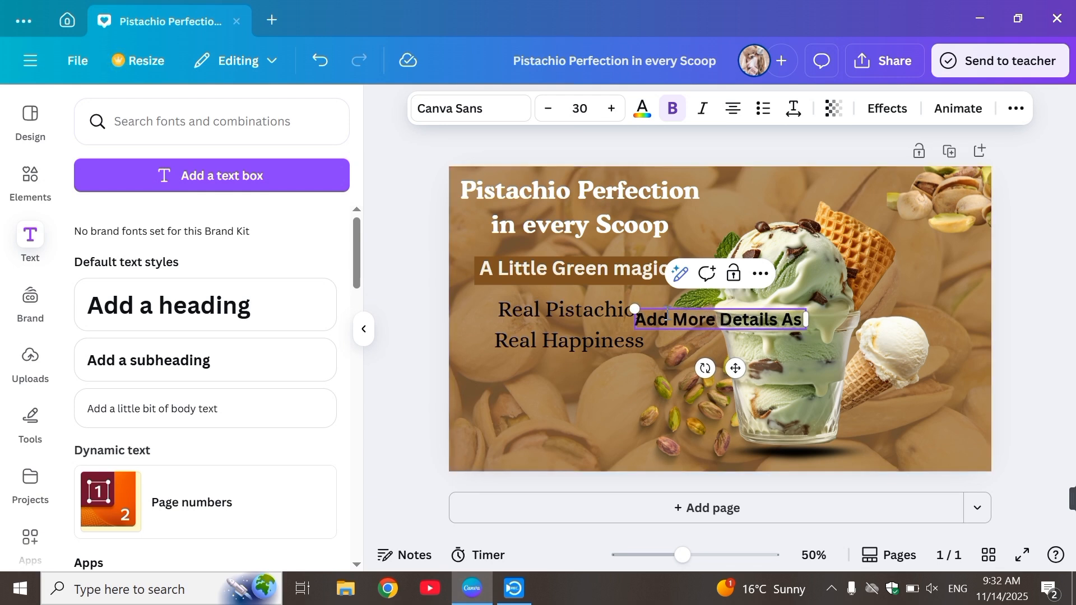
text( Yiub WAnt)
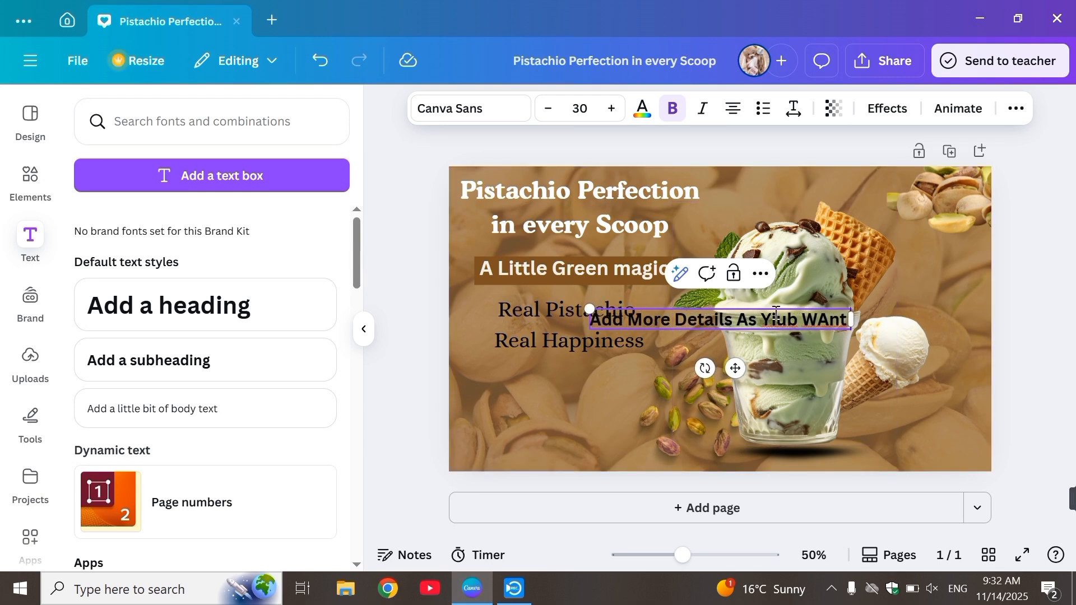
text(you)
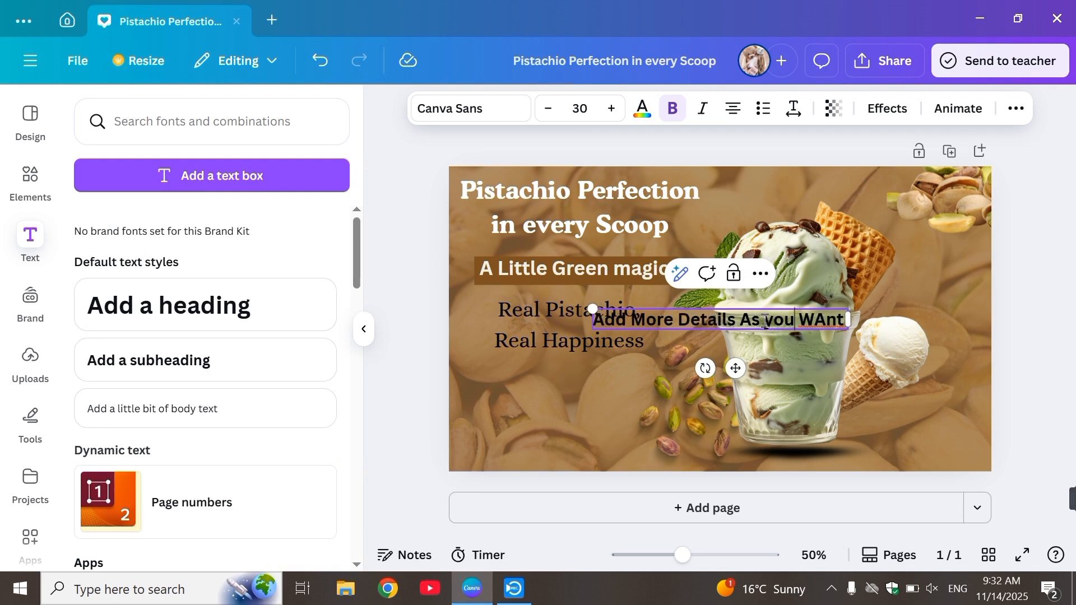
Step: Set the "Add More Details As you WAnt" text in Archivo Black and wrap it onto three lines in the page's lower-left corner
click(495, 119)
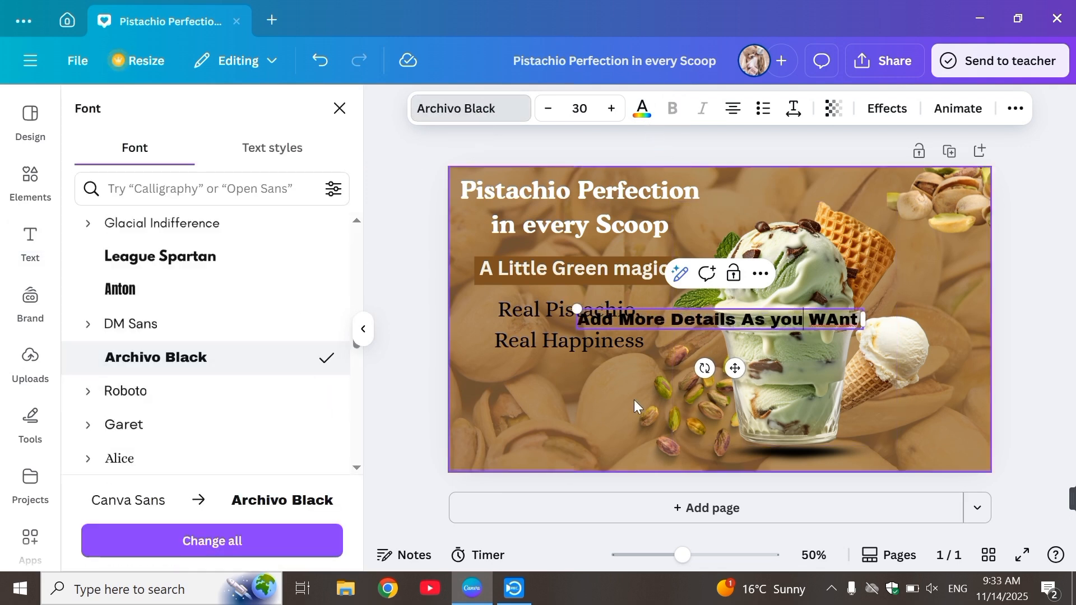
drag(738, 366, 607, 457)
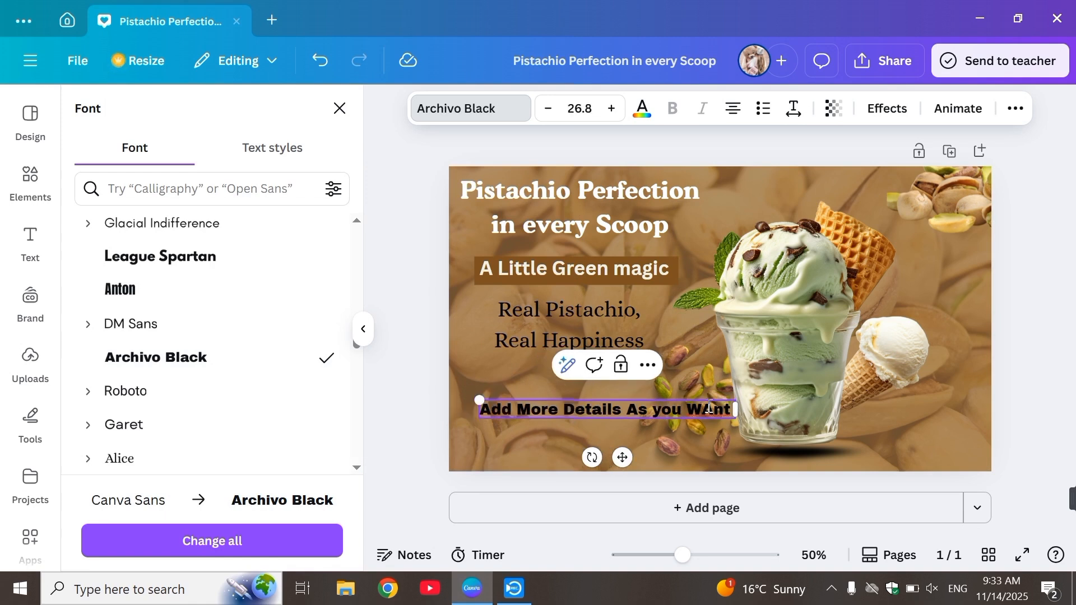
drag(736, 409, 618, 416)
drag(479, 393, 443, 384)
drag(615, 422, 569, 422)
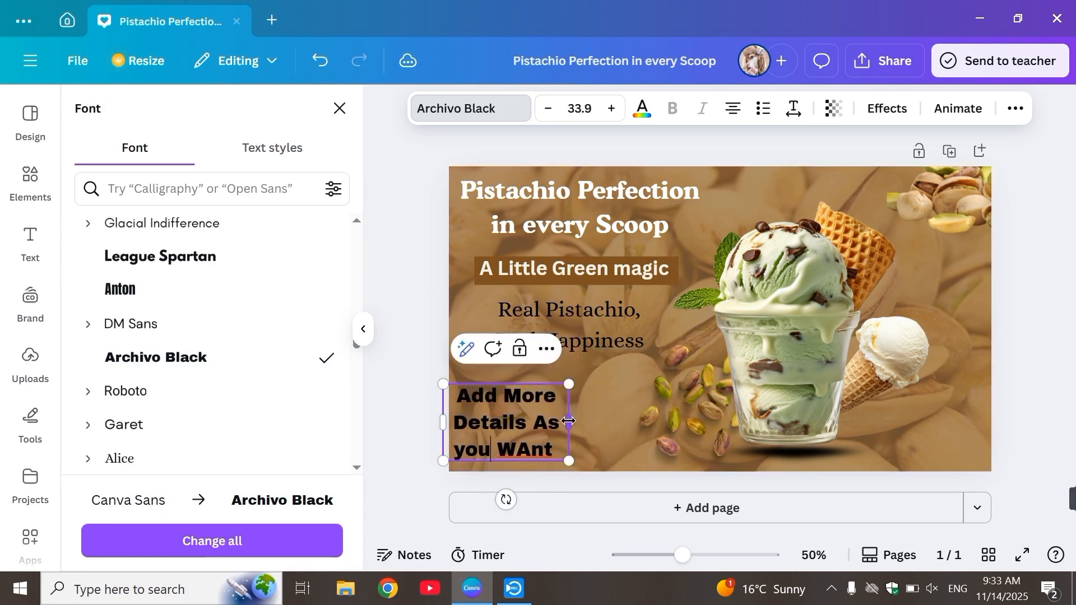
Step: Enlarge the "Add More Details As you WAnt" text to size 43.2 beneath the "Real Happiness" line and colour it off-white
click(406, 449)
click(406, 469)
drag(495, 409, 539, 393)
drag(486, 366, 474, 364)
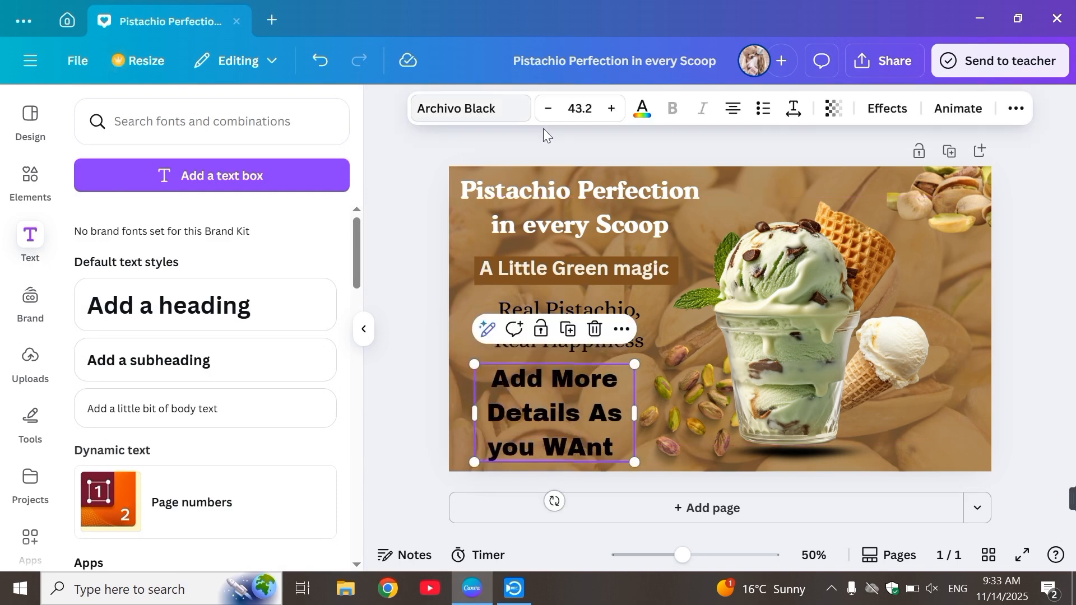
click(643, 113)
click(202, 234)
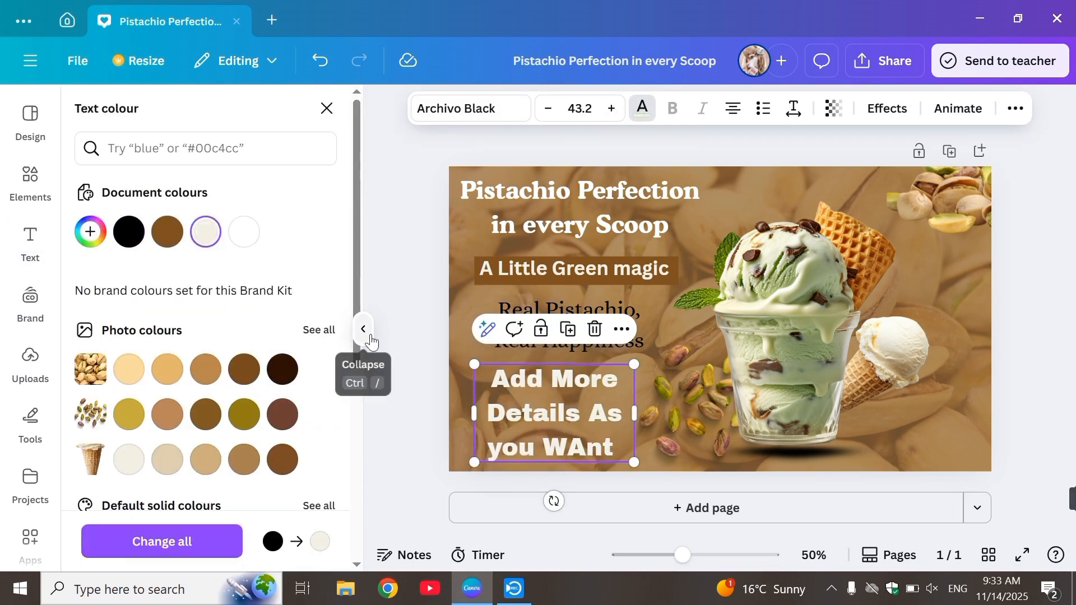
Step: Shrink the "Add More Details As you WAnt" text to size 37.7 and widen its box so it wraps onto two lines
drag(474, 364, 486, 371)
drag(484, 410, 466, 377)
click(437, 437)
click(506, 434)
drag(637, 419, 667, 420)
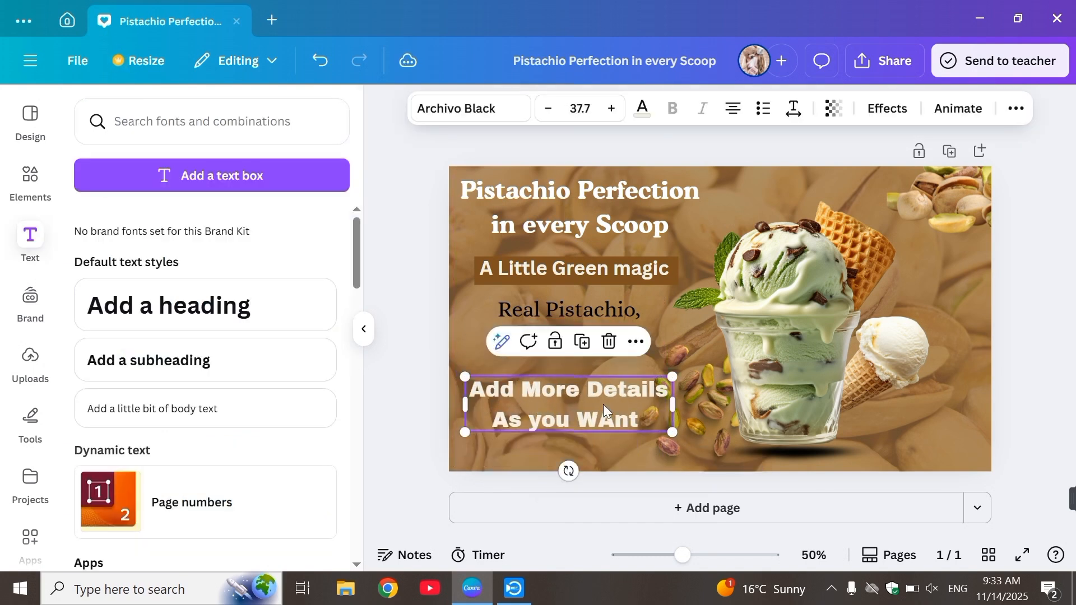
drag(603, 405, 589, 397)
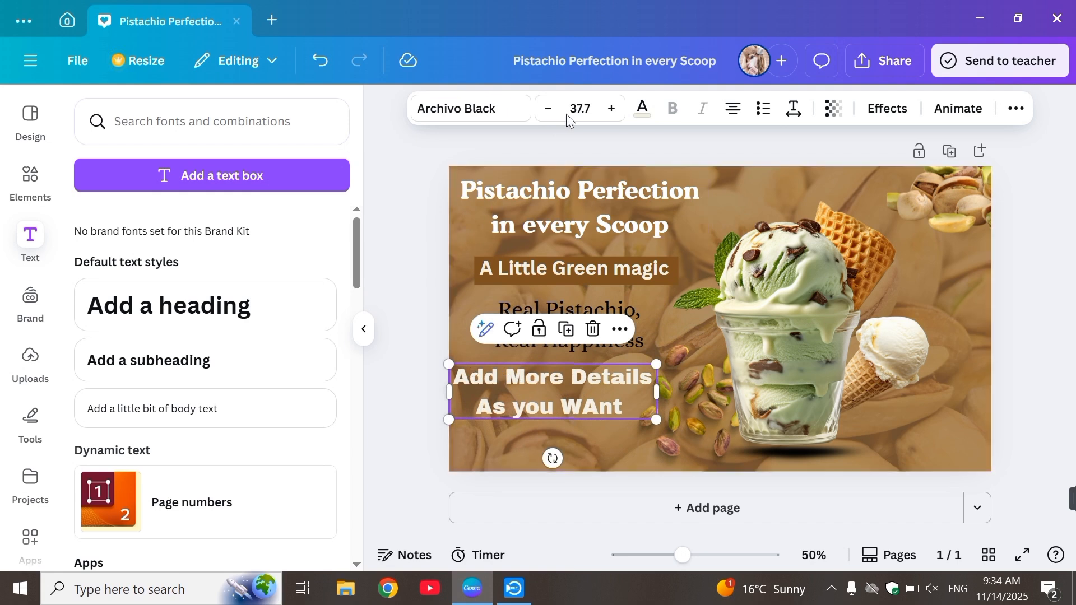
Step: Reduce the "Add More Details As you WAnt" text by two size increments and space it evenly with the "Real Pistachio, Real Happiness" text above
click(547, 111)
click(547, 111)
click(548, 110)
click(548, 111)
click(379, 264)
drag(543, 388, 546, 403)
drag(562, 300, 550, 310)
Step: Download the thumbnail as a PNG at 1,280 × 720 px and save it in the Downloads folder
click(858, 87)
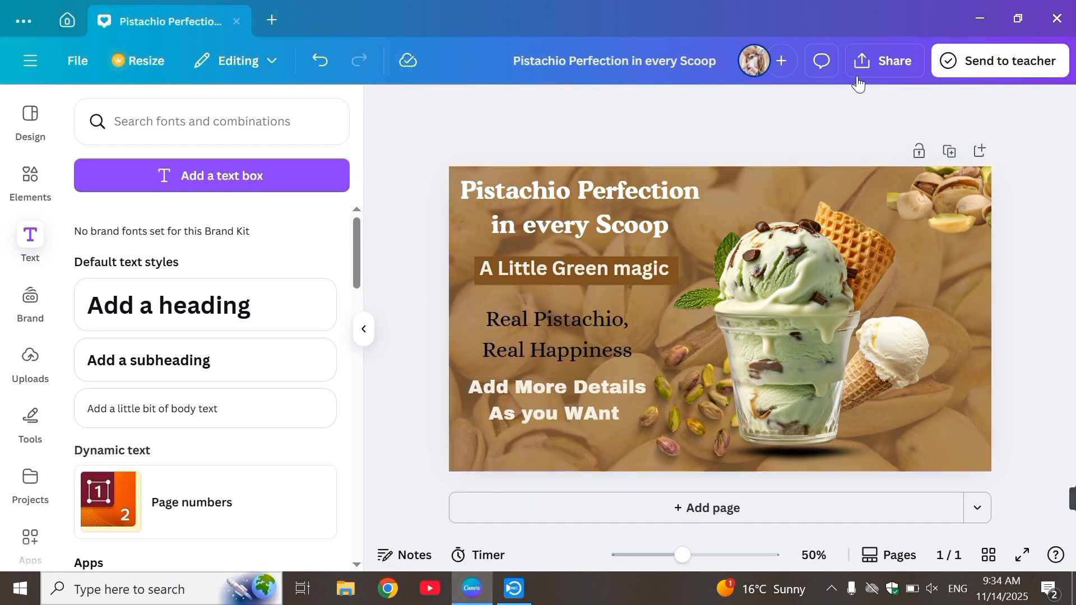
click(861, 62)
click(766, 408)
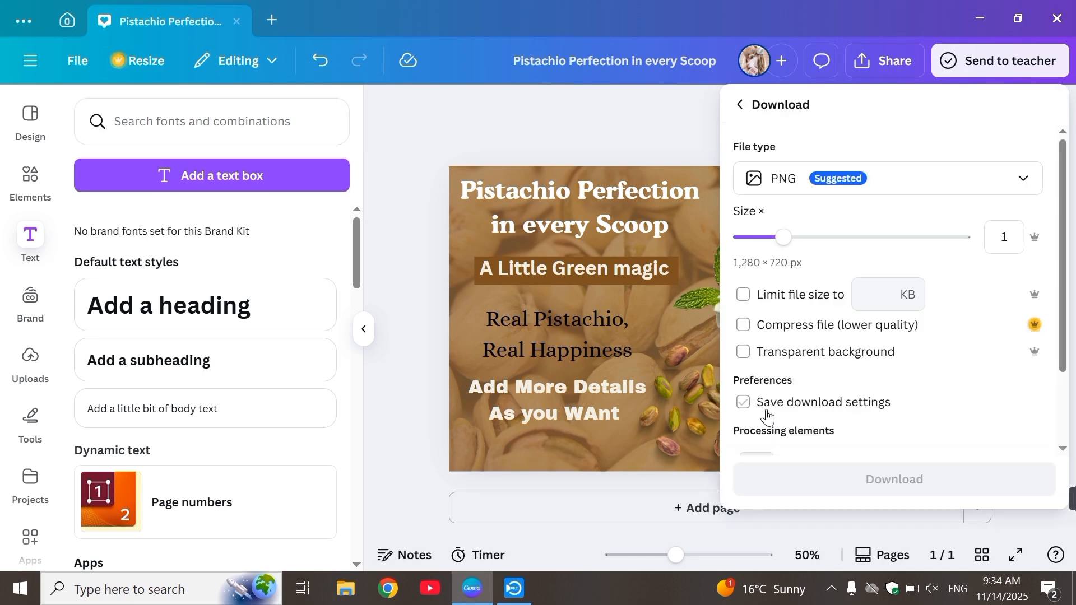
click(762, 429)
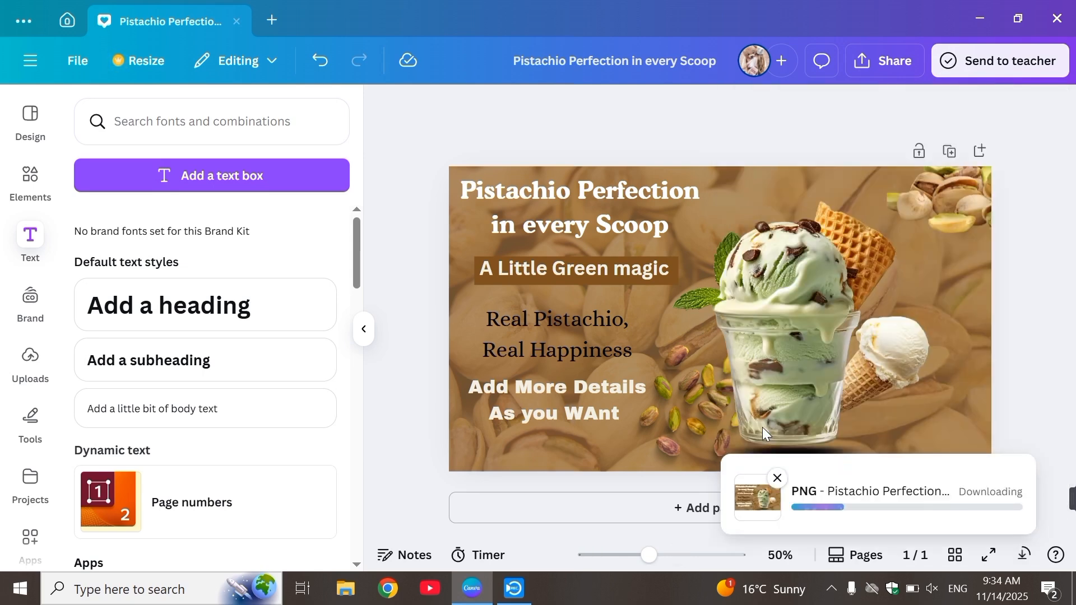
click(377, 370)
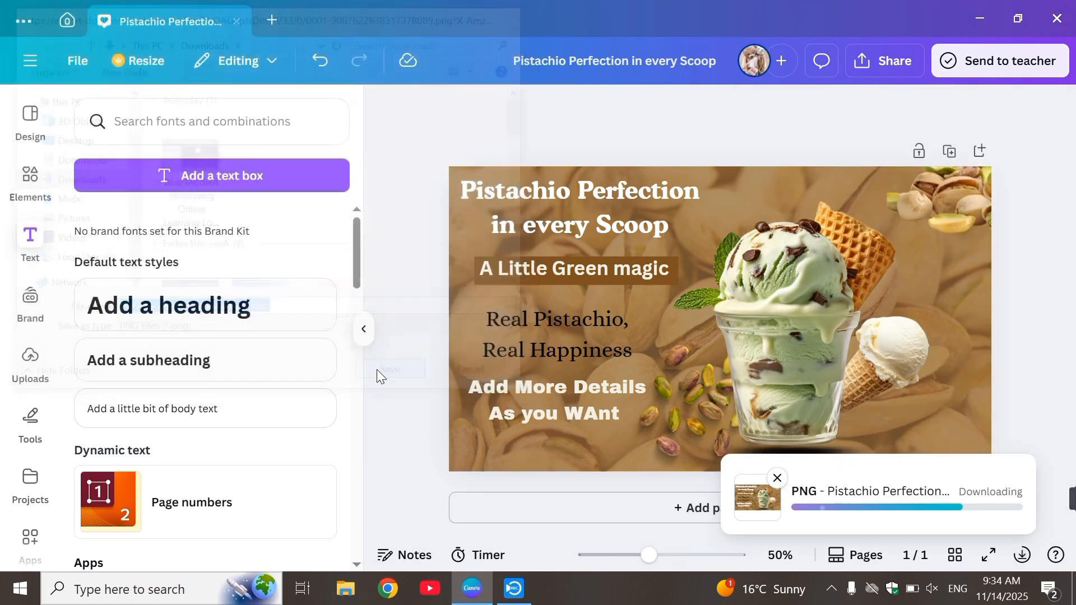